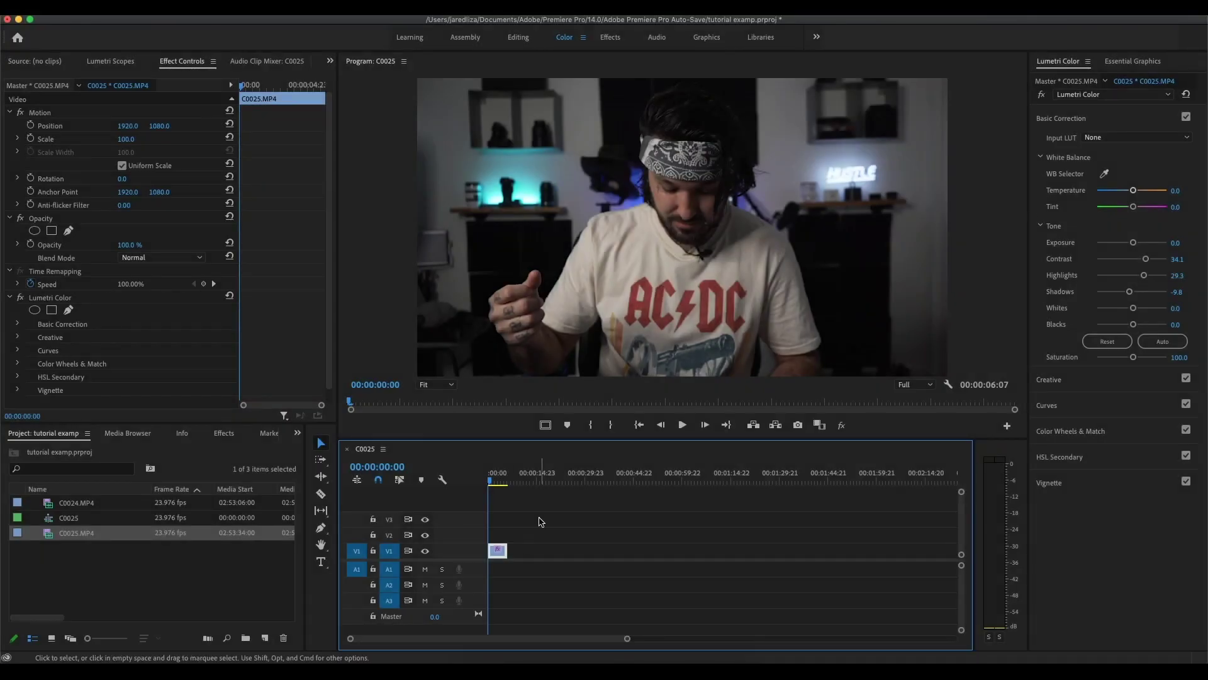
Move the playhead to 00:00:01:21 in the C0025 sequence, where the presenter faces the camera with a raised hand.
left_click_drag(626, 638, 530, 632)
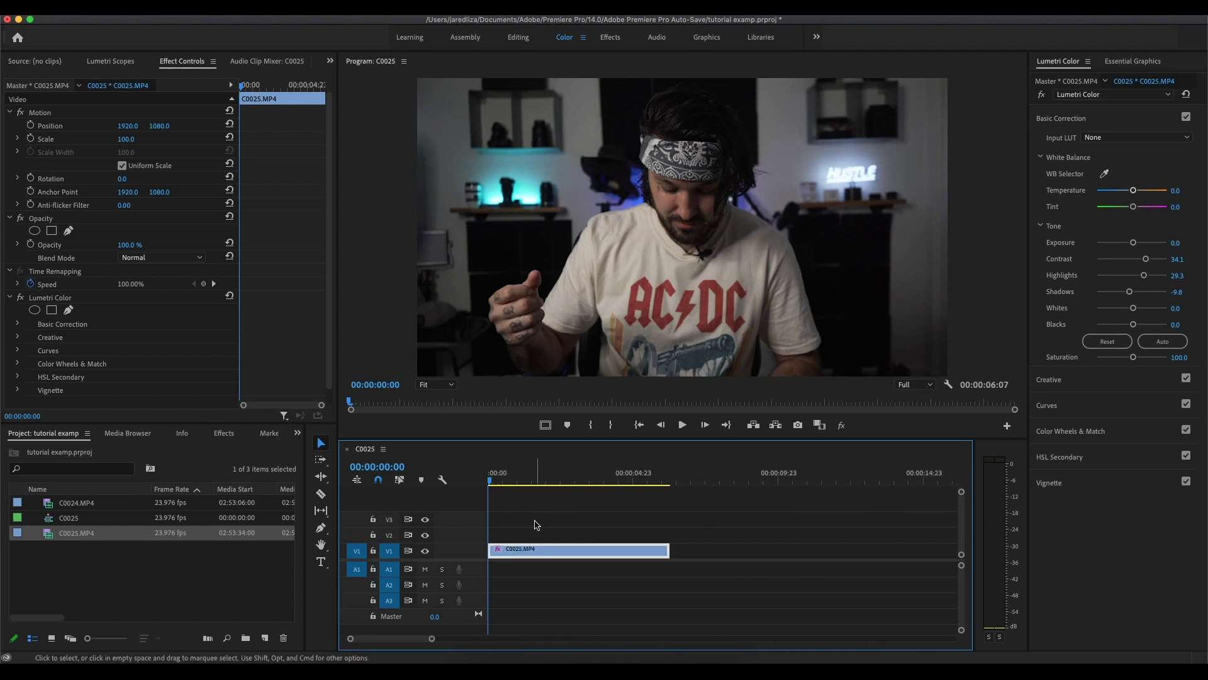
left_click_drag(491, 482, 547, 492)
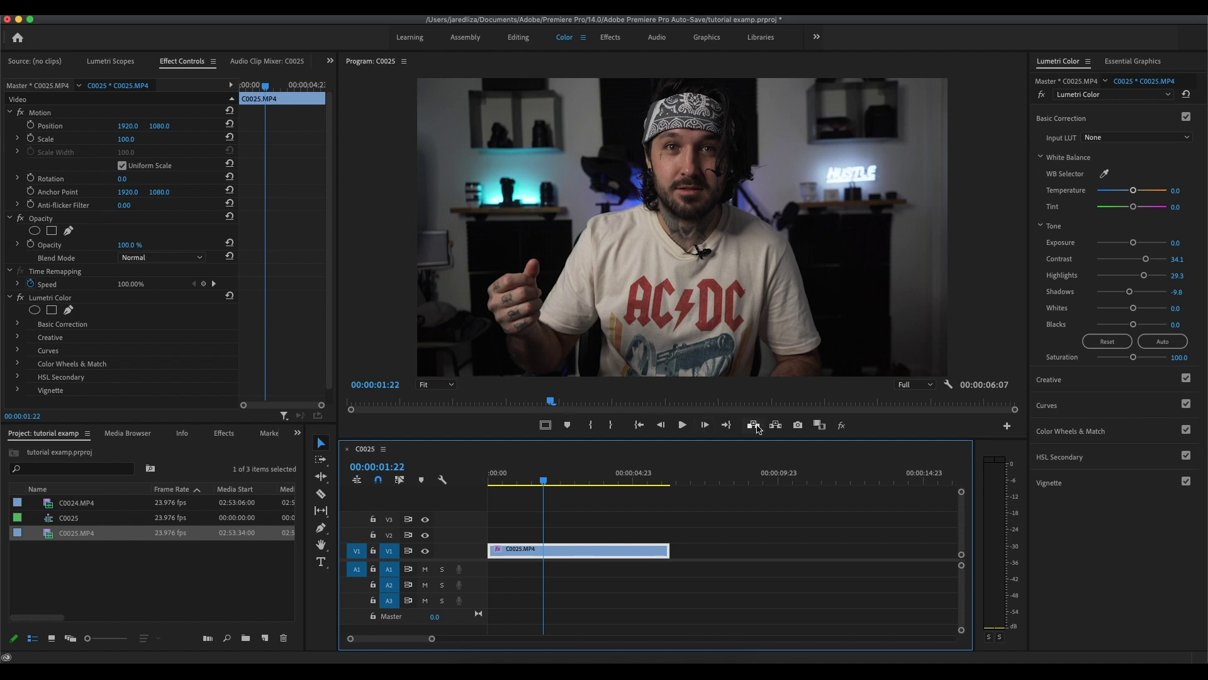
key("Left")
Export the current frame as a JPEG named "Still" to the Desktop and import it into the project.
left_click(1007, 425)
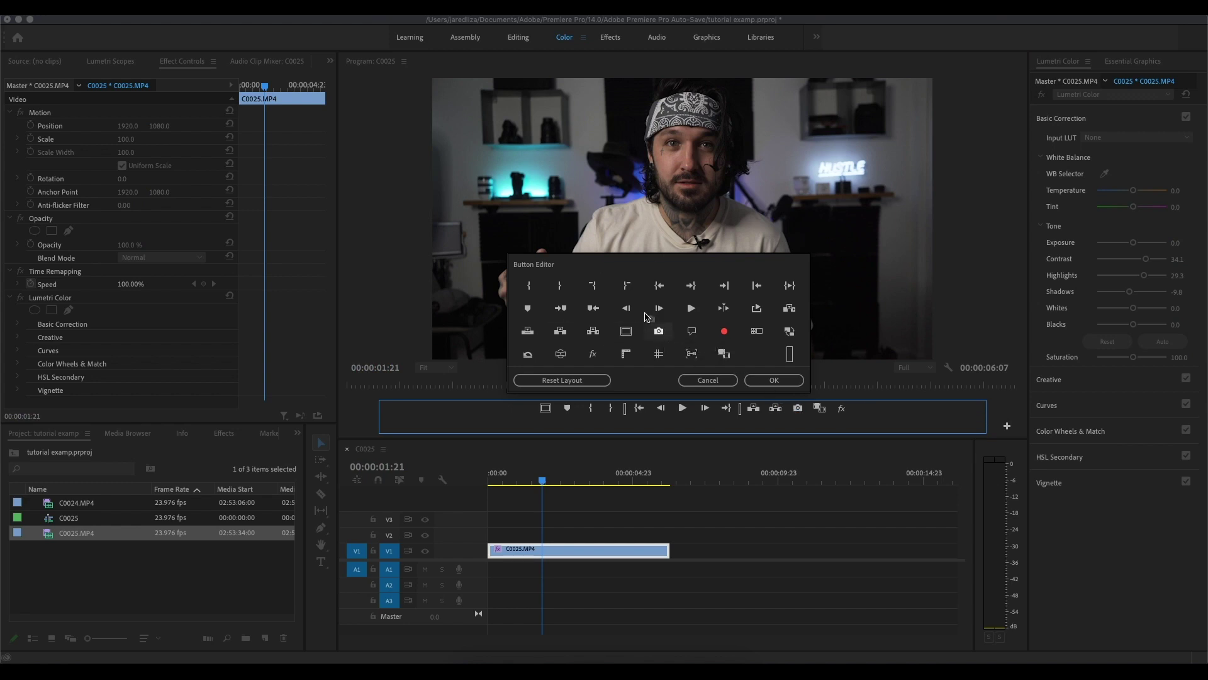
left_click(709, 380)
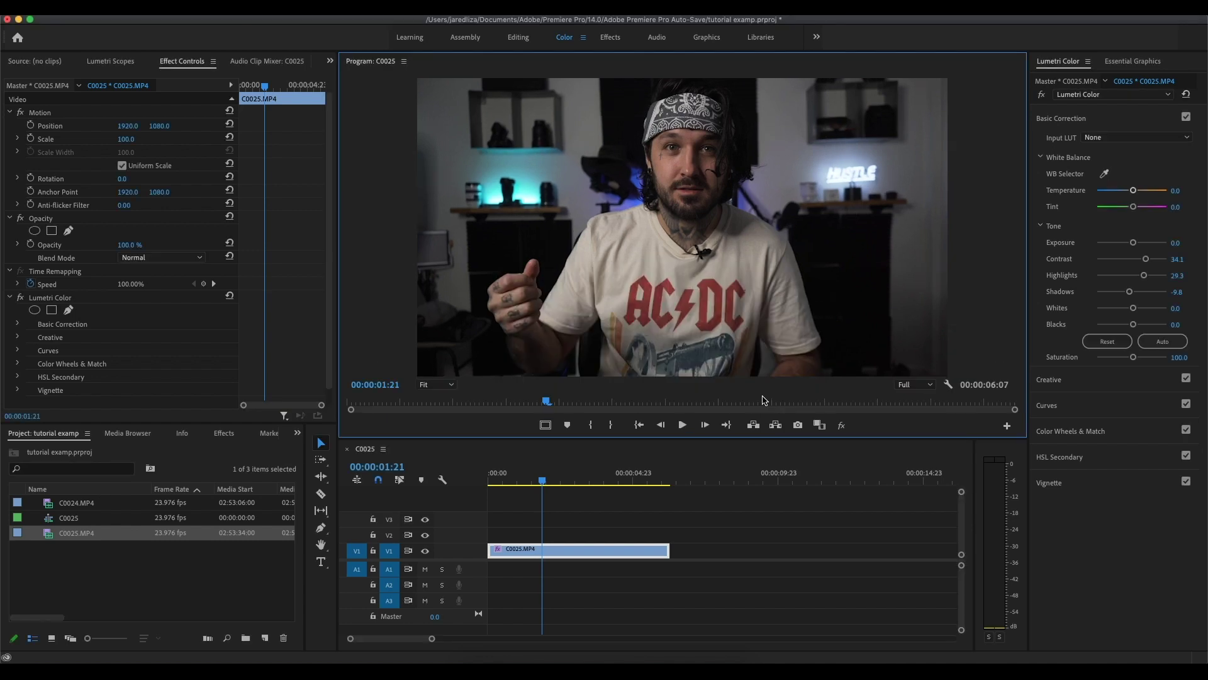
left_click(798, 426)
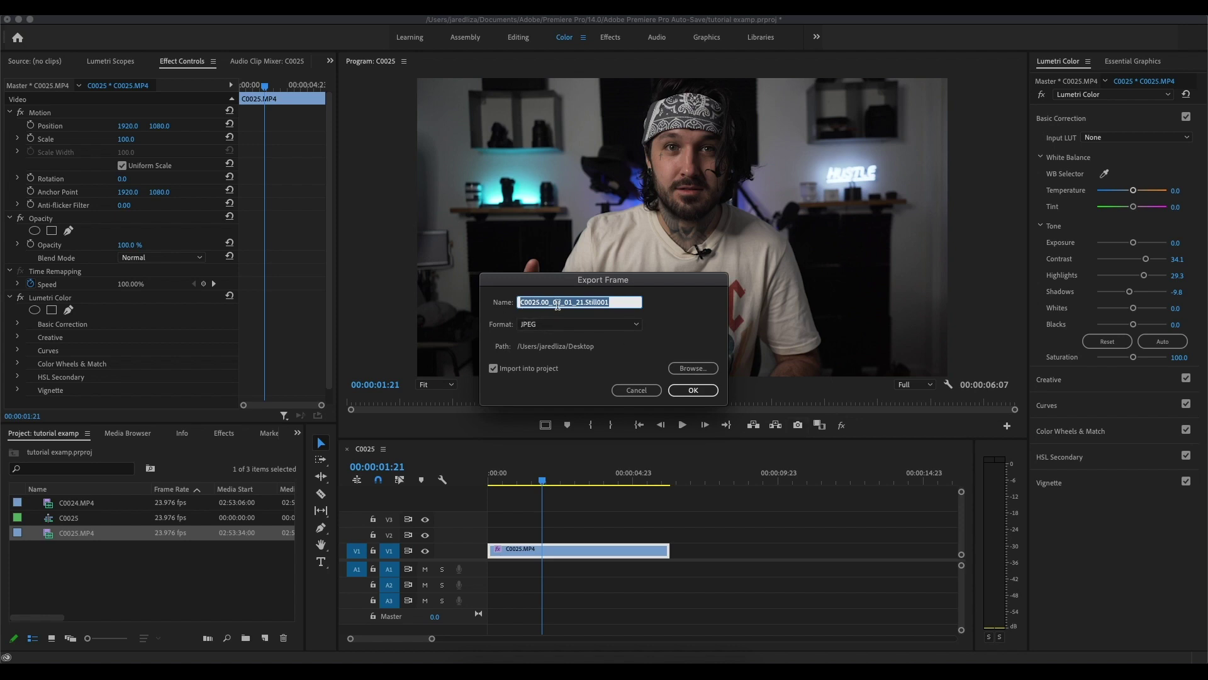
type("Still")
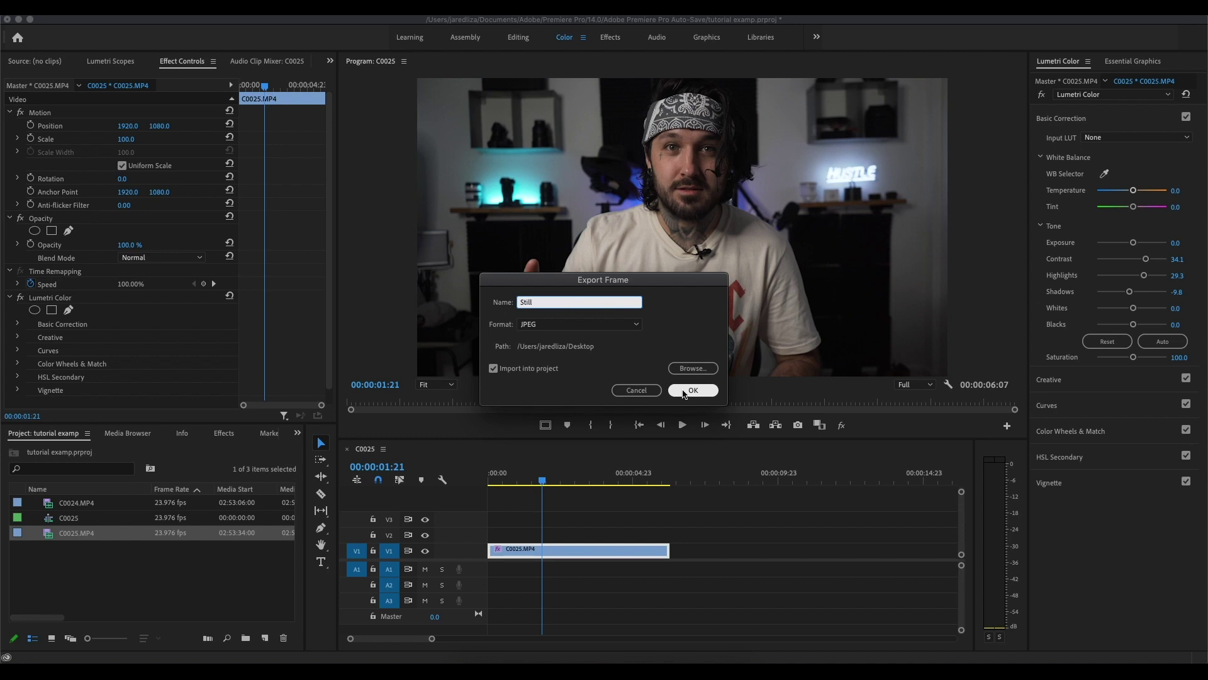
left_click(684, 392)
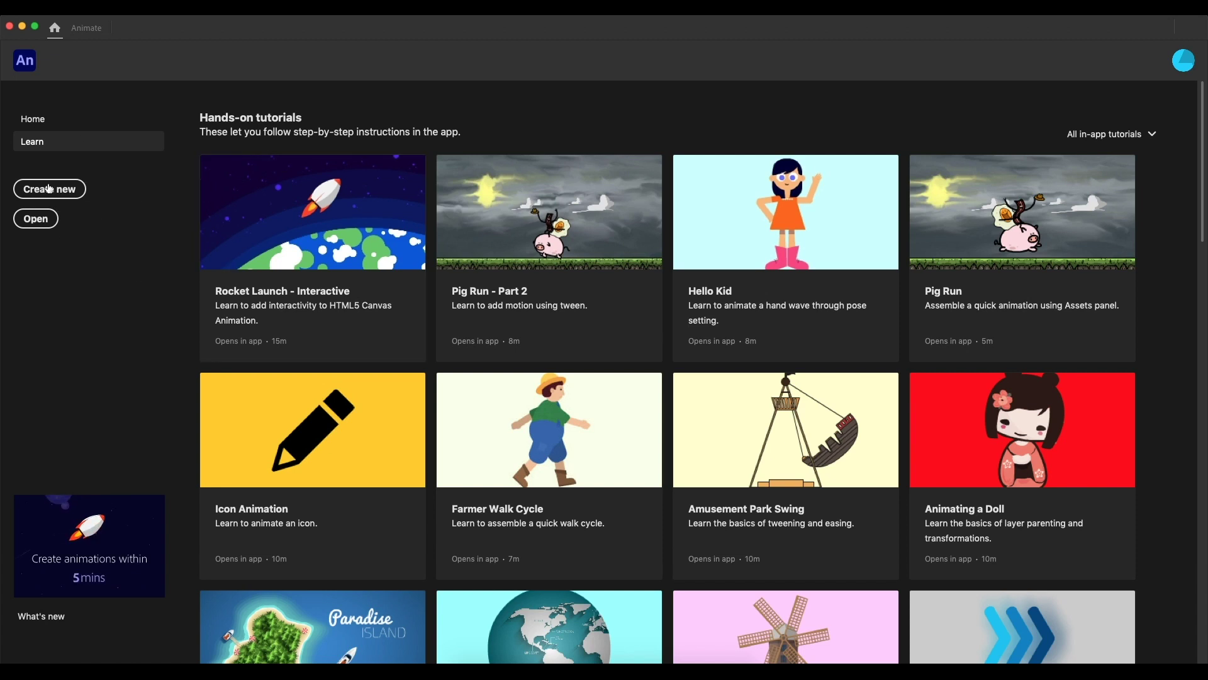
Switch to Adobe Animate and create a 4K document of 3840 x 2160 at 24 fps for ActionScript 3.0.
left_click(54, 190)
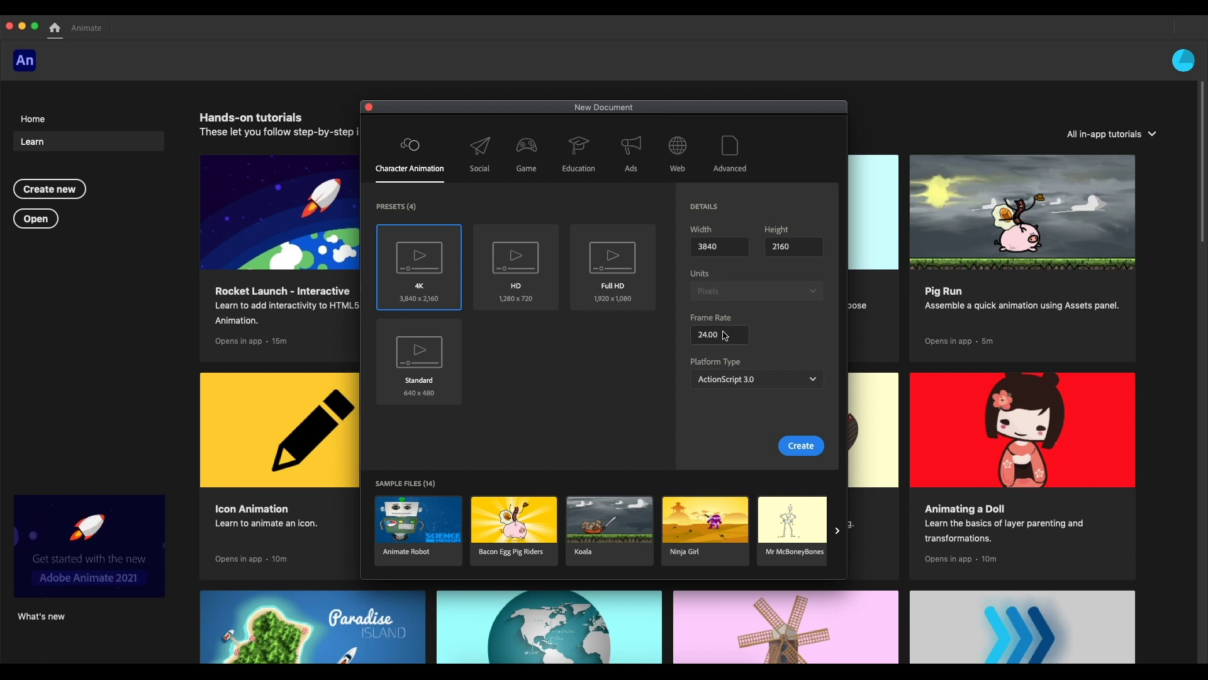
left_click(790, 447)
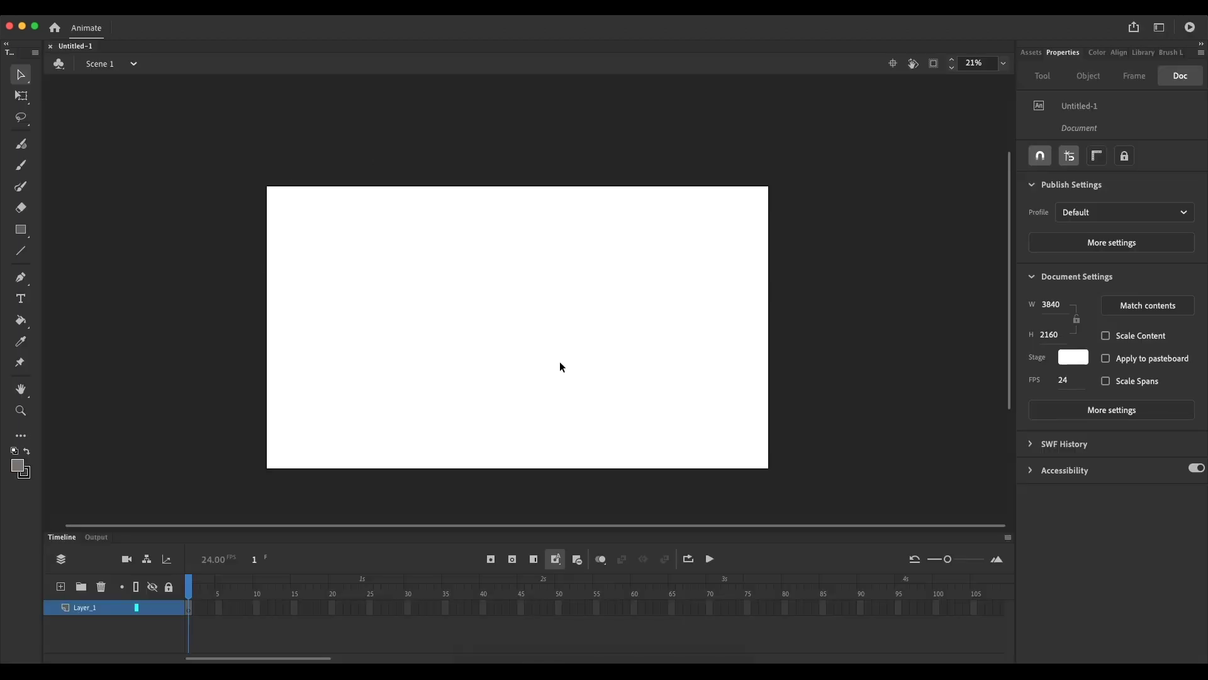
Import Still.jpg from the desktop onto the stage and align it with the stage at X 0, Y 0.
double_click(784, 32)
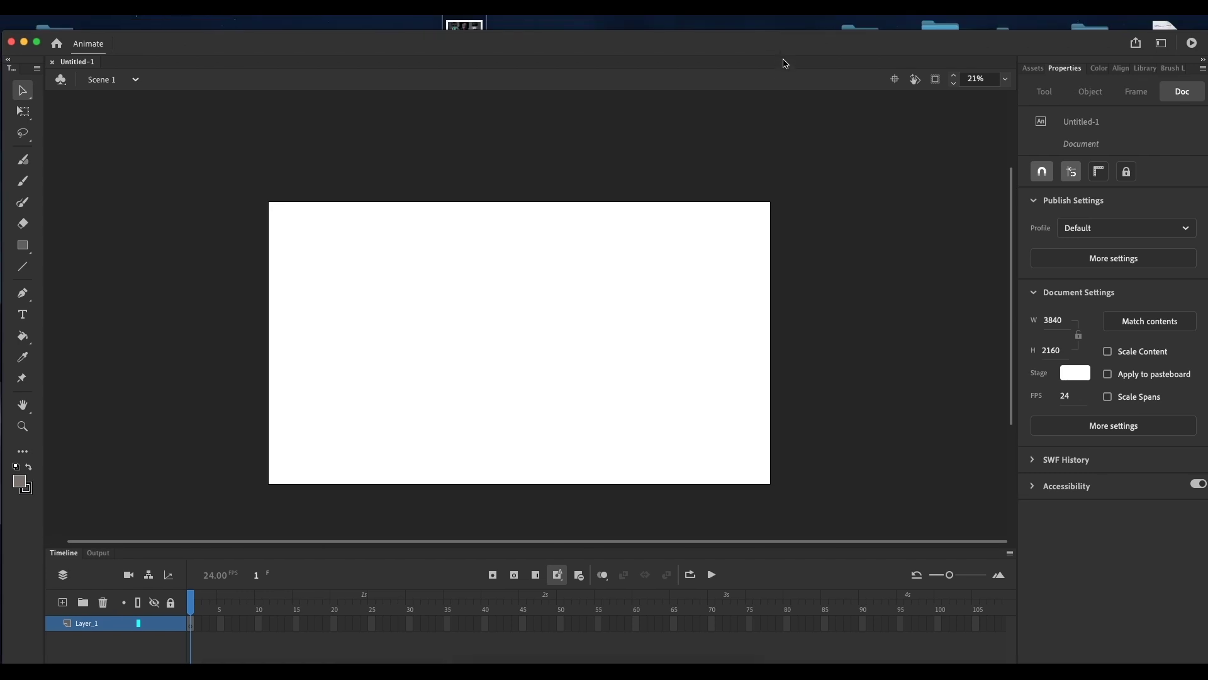
left_click_drag(465, 30, 520, 301)
double_click(636, 58)
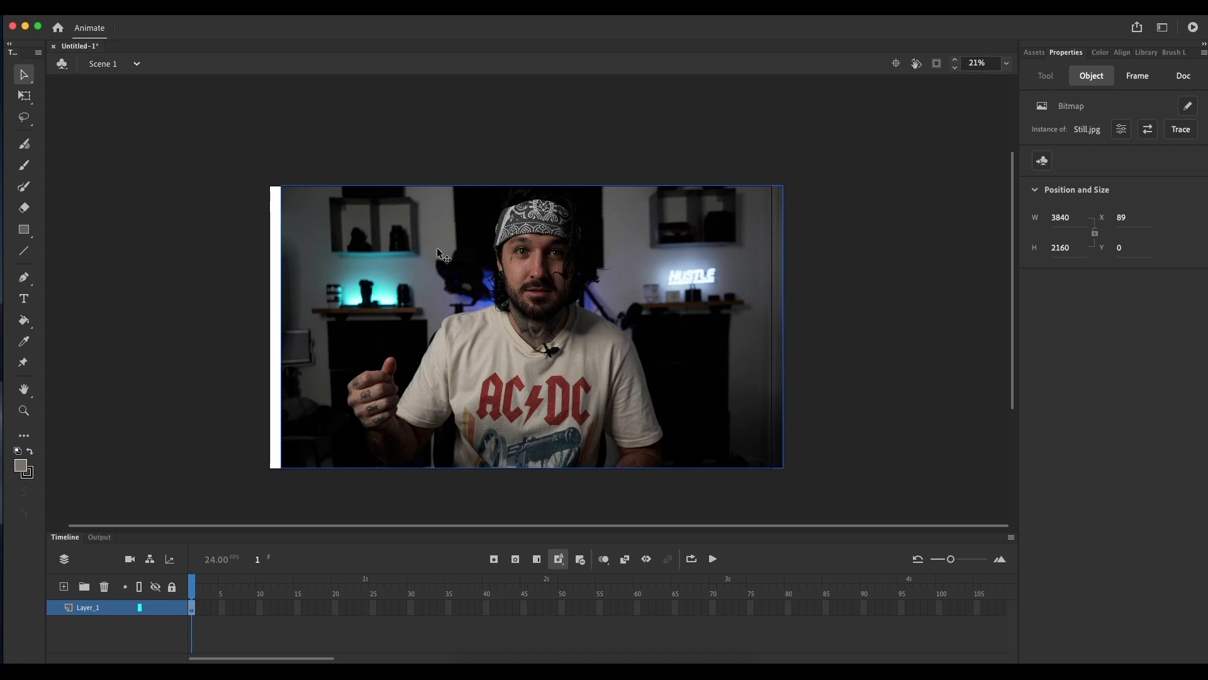
left_click_drag(568, 334, 556, 333)
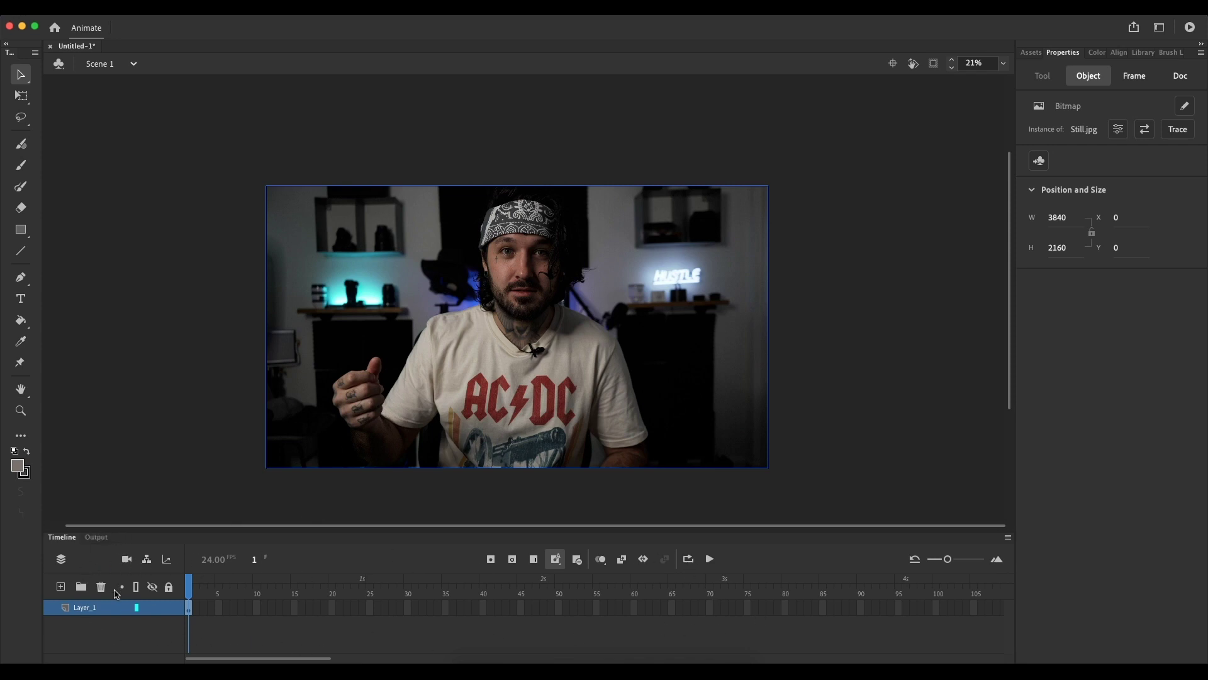
Add a new layer above the photo's layer and select it for drawing at the first frame.
left_click(74, 606)
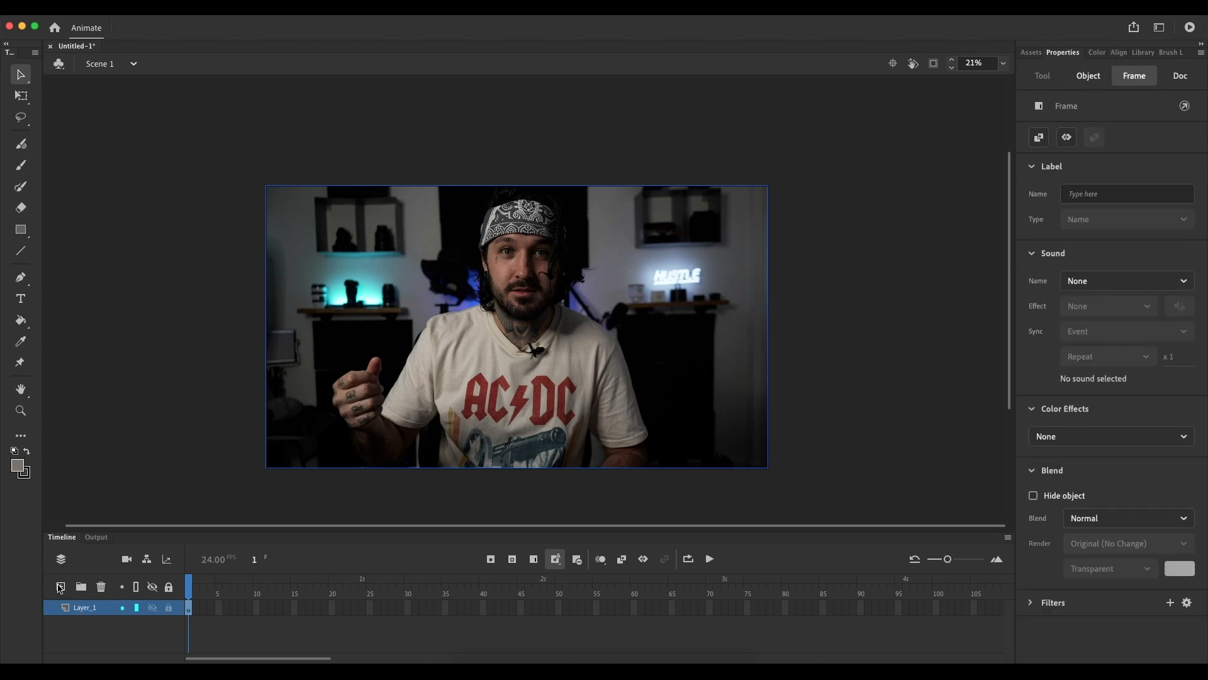
left_click(61, 587)
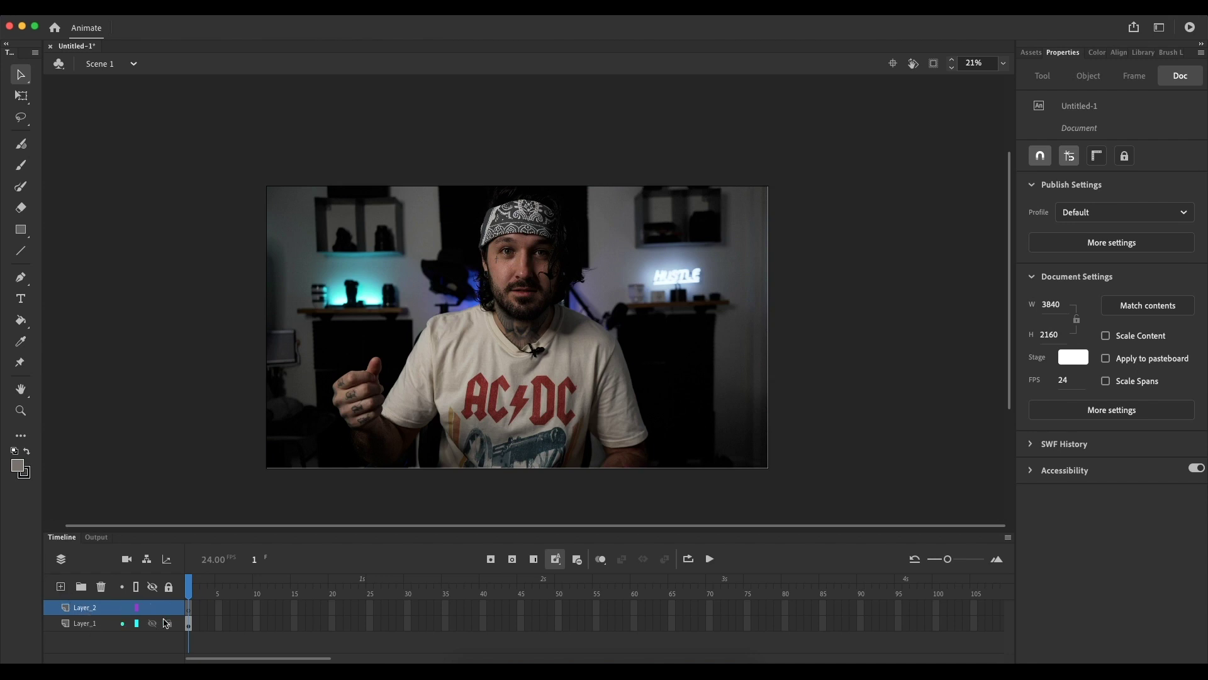
left_click(205, 610)
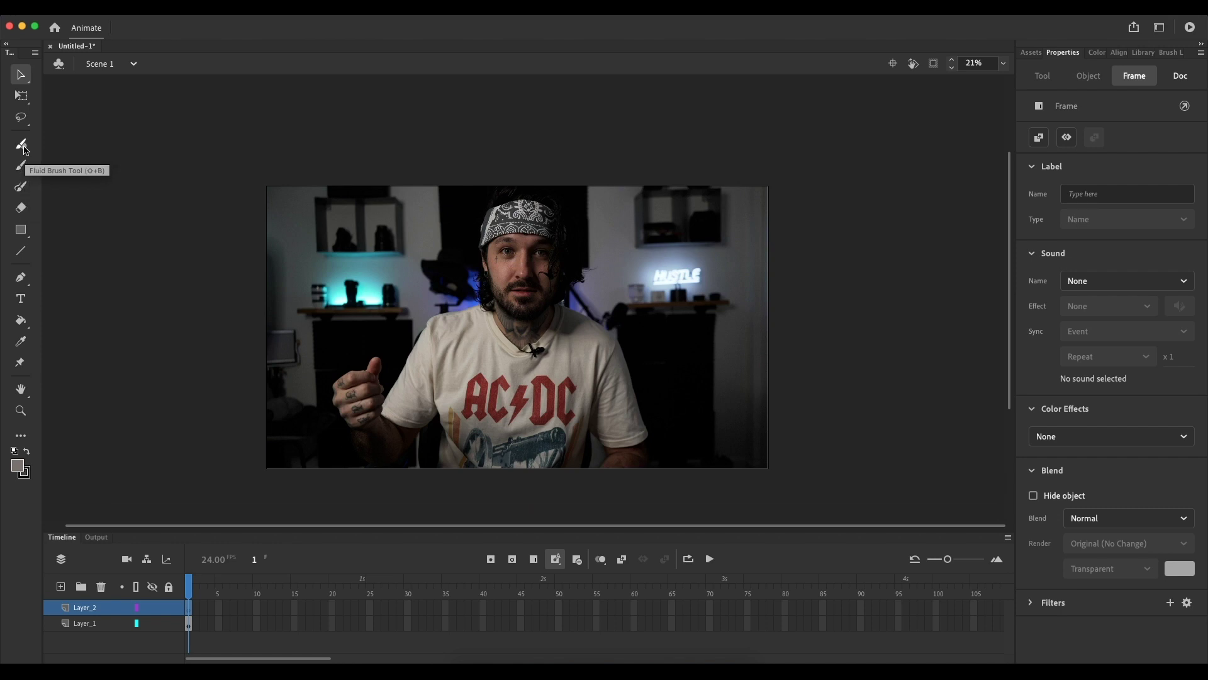
Set up the Paint Brush with the Calligraphy 2 brush from the Artistic Ink set and a stroke size of 10.
left_click(20, 189)
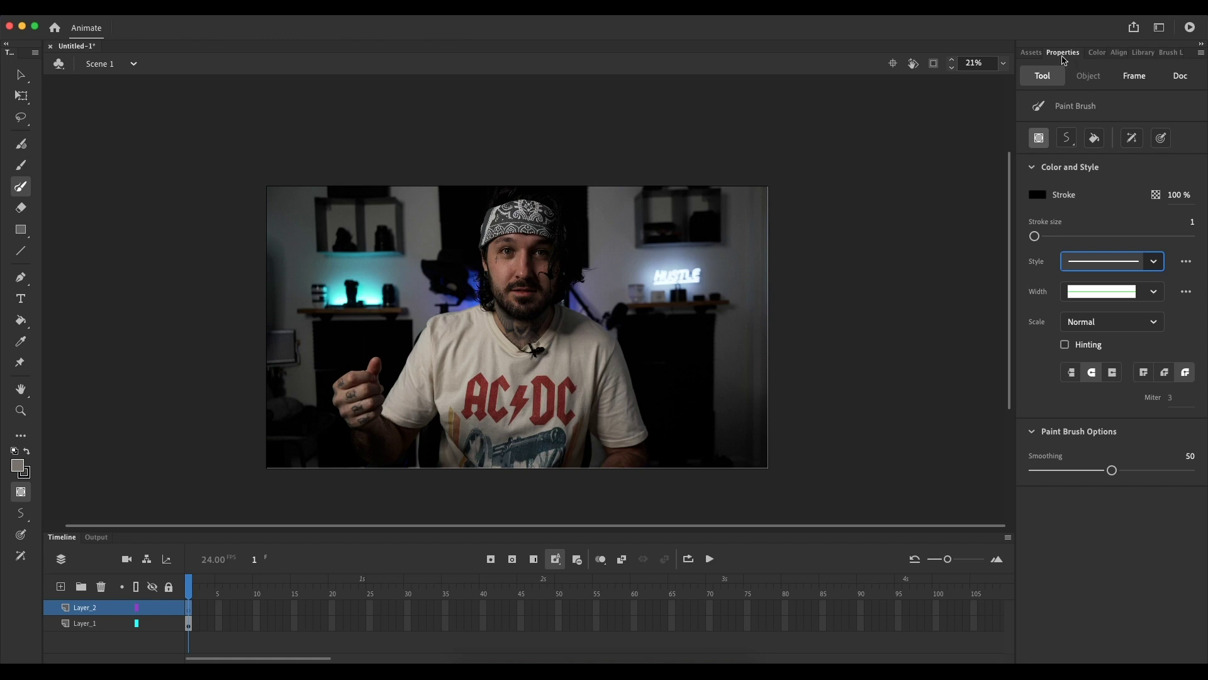
left_click(1167, 55)
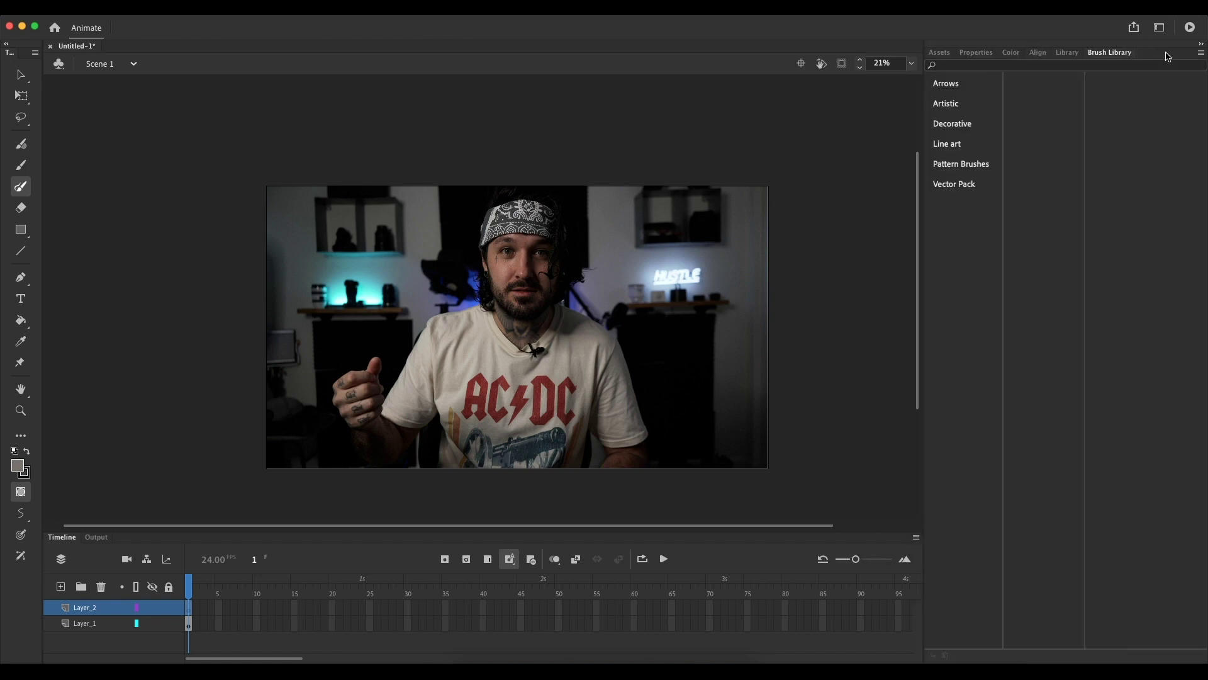
left_click(950, 103)
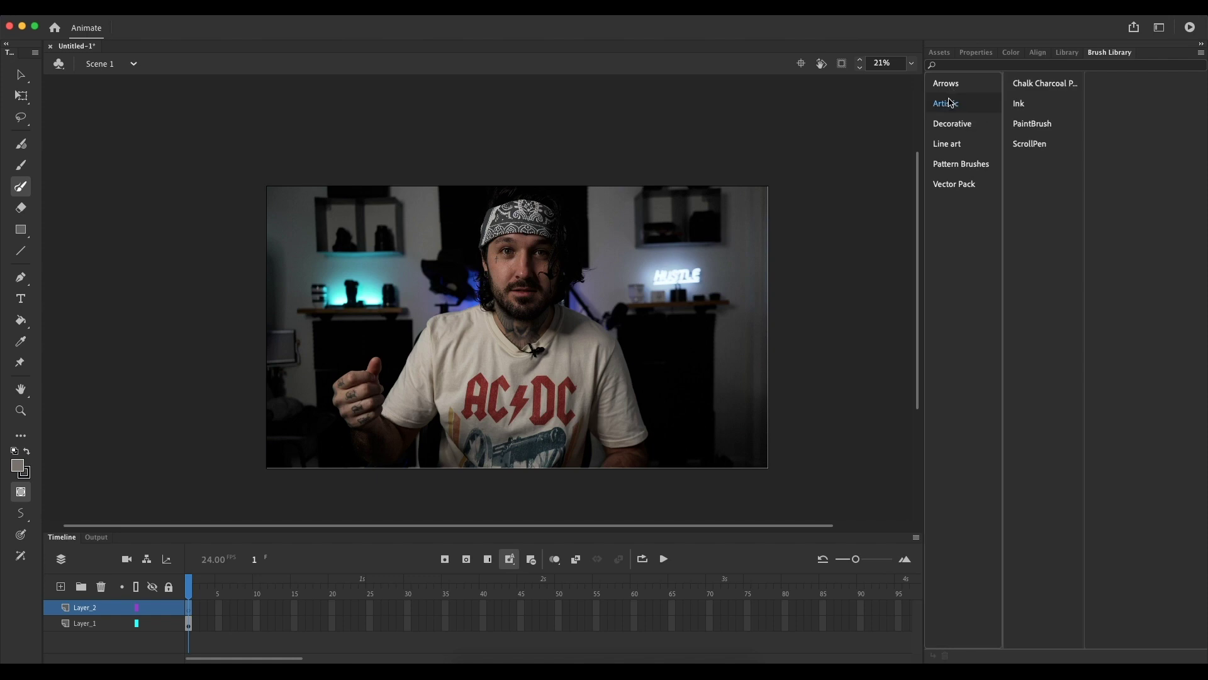
left_click(1020, 103)
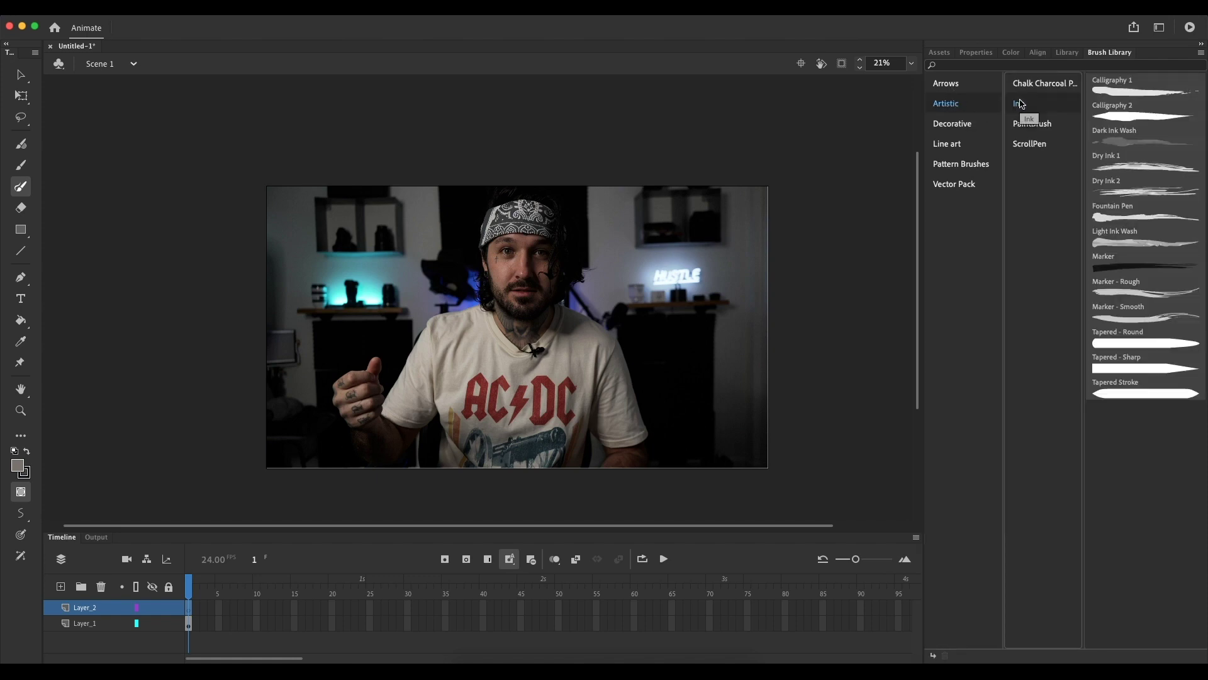
left_click(1120, 117)
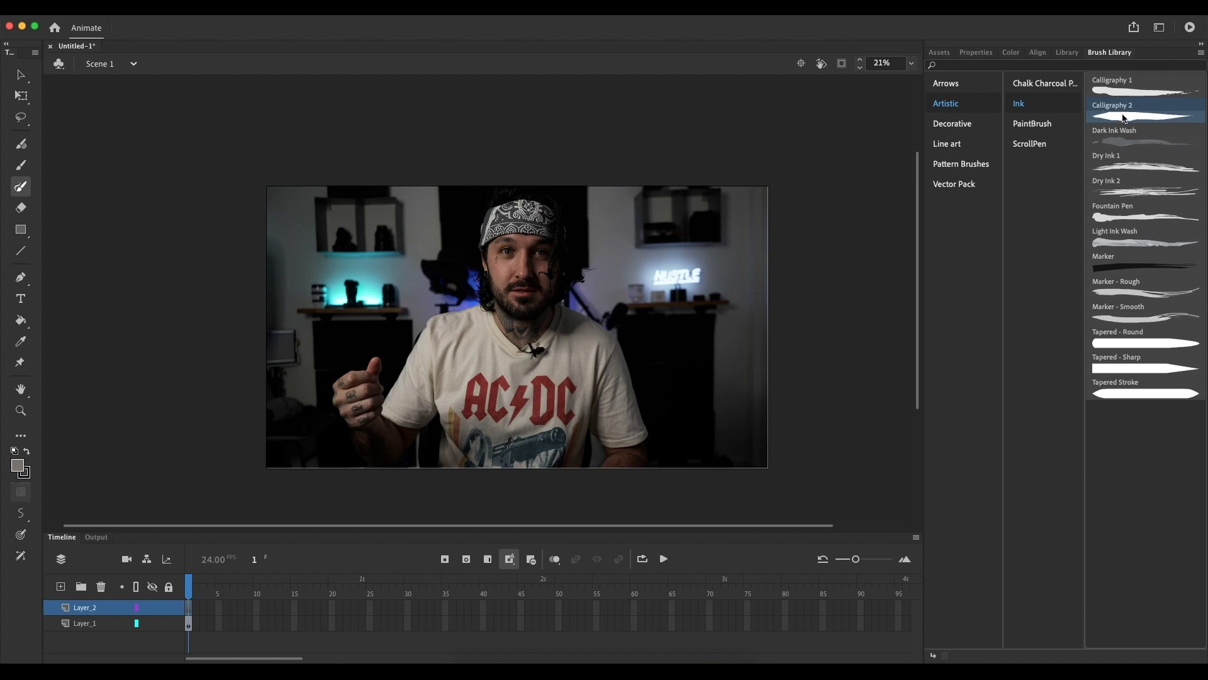
left_click(974, 55)
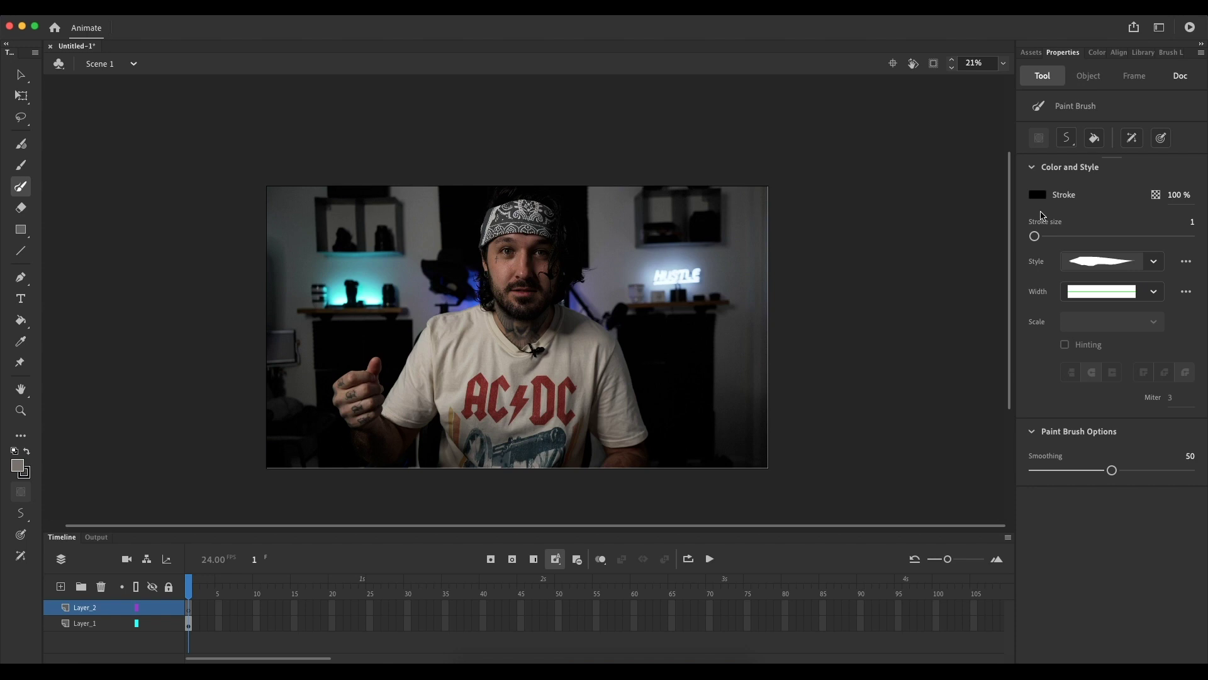
left_click_drag(1035, 236, 1041, 238)
left_click_drag(1040, 238, 1042, 237)
Trace the T-shirt's shoulder line and outer sleeve edge on the side of the raised hand.
scroll(478, 310, "up", 5)
scroll(476, 313, "down", 5)
scroll(477, 314, "up", 5)
scroll(474, 310, "up", 3)
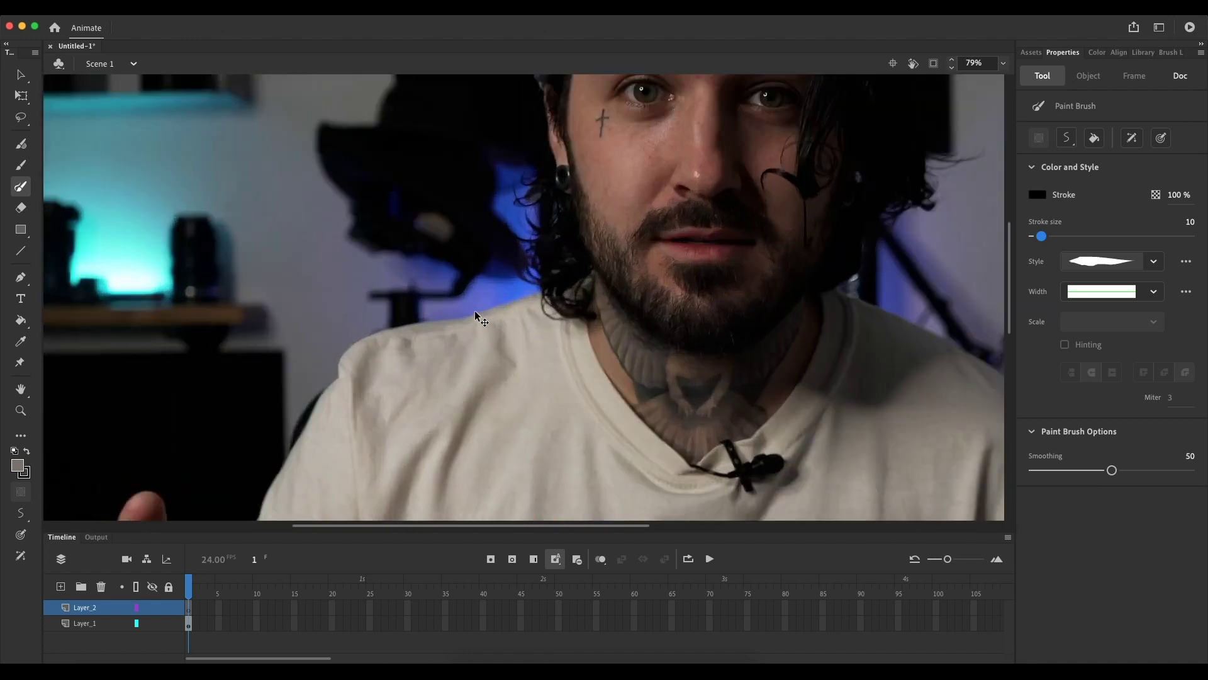
mouse_move(545, 288)
left_mouse_down()
mouse_move(395, 328)
mouse_move(340, 376)
left_mouse_up()
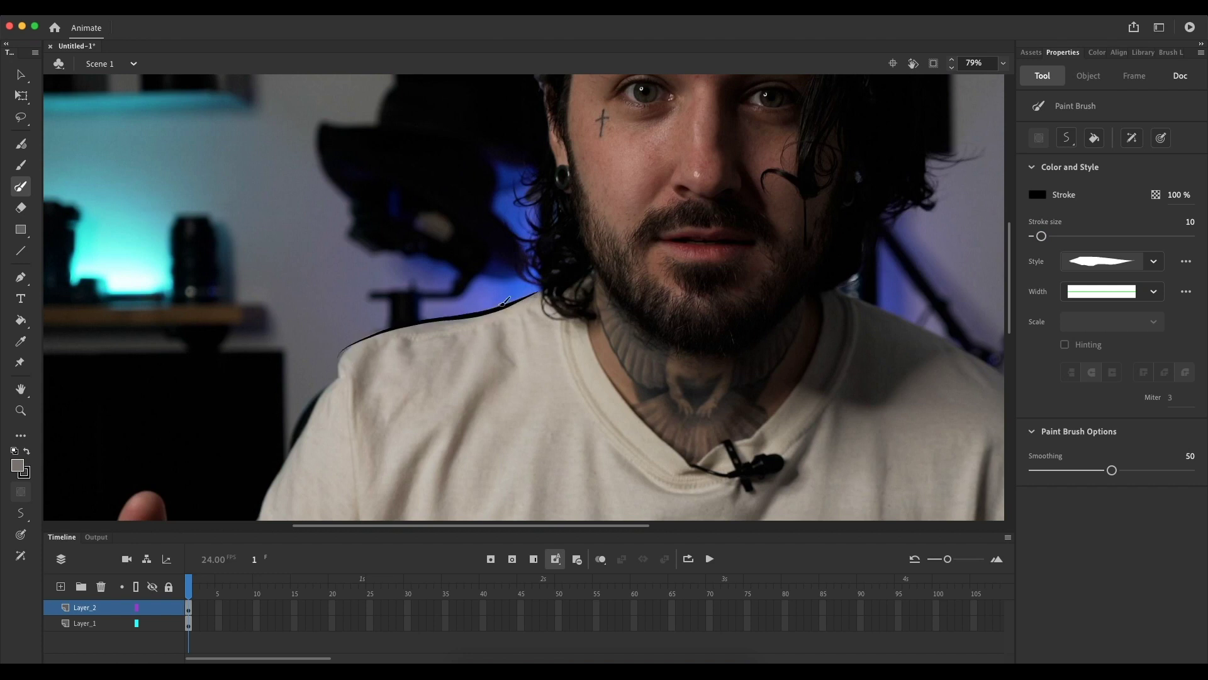
scroll(409, 374, "down", 5)
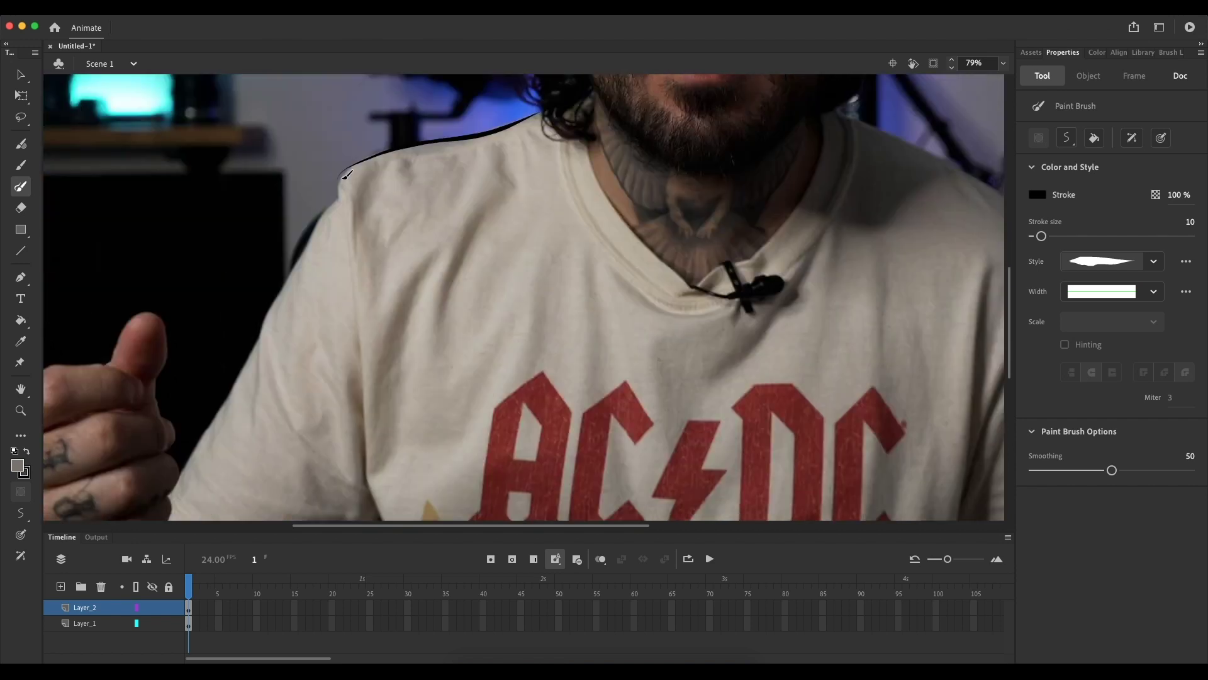
mouse_move(341, 177)
left_mouse_down()
mouse_move(340, 203)
mouse_move(270, 310)
mouse_move(258, 421)
left_mouse_up()
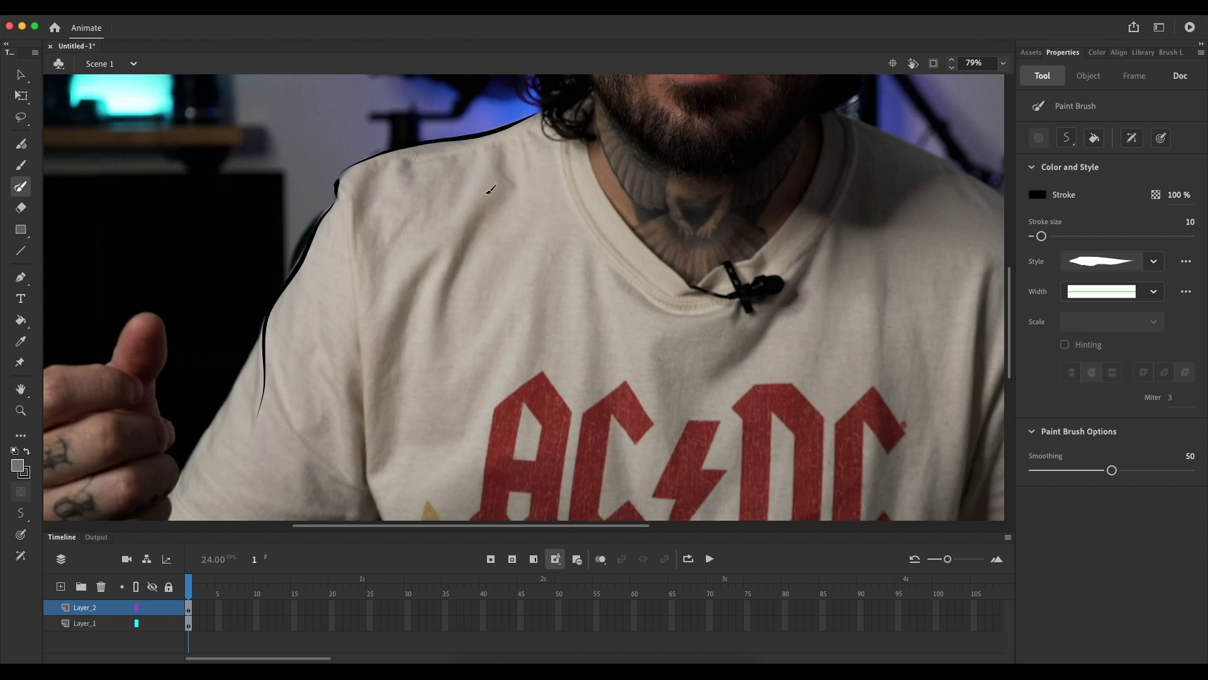
Draw two fabric folds and the sleeve seam on the T-shirt, and trace the V-neck collar on that side.
mouse_move(492, 160)
left_mouse_down()
mouse_move(453, 249)
mouse_move(439, 314)
left_mouse_up()
mouse_move(427, 252)
left_mouse_down()
mouse_move(389, 343)
mouse_move(373, 442)
left_mouse_up()
mouse_move(340, 182)
left_mouse_down()
mouse_move(368, 449)
mouse_move(393, 512)
left_mouse_up()
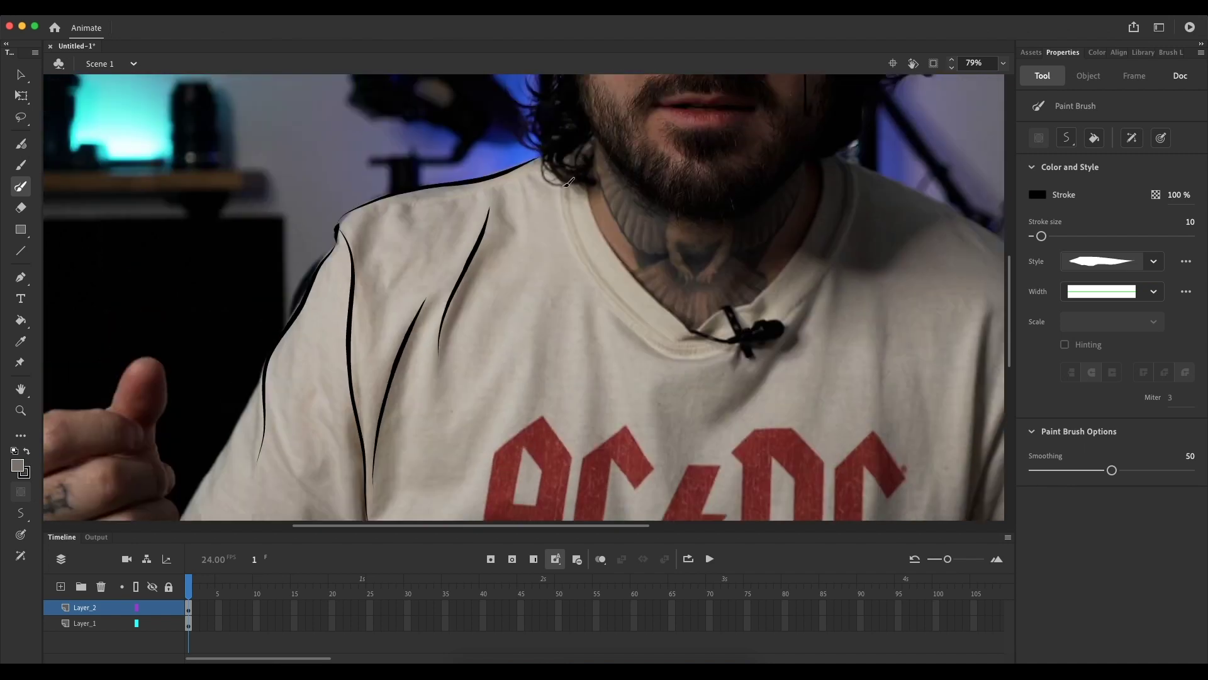
mouse_move(566, 187)
left_mouse_down()
mouse_move(585, 255)
mouse_move(655, 330)
mouse_move(698, 352)
mouse_move(746, 338)
left_mouse_up()
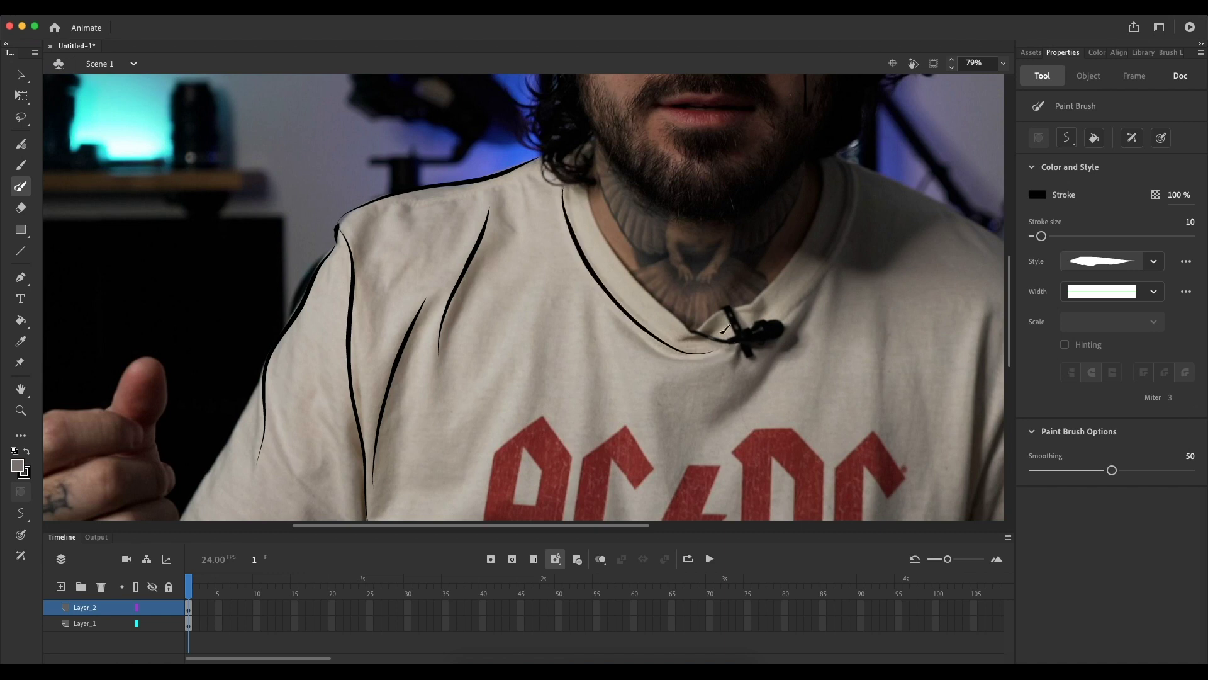
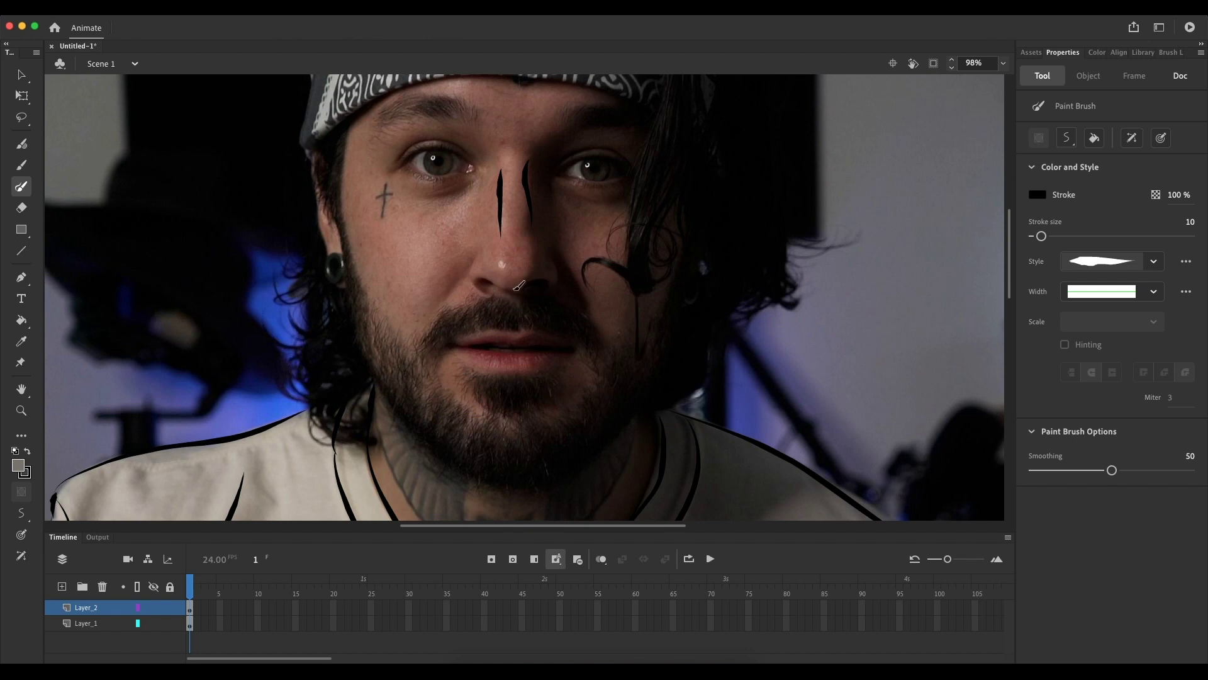
Trace the nostril contours and the upper and lower eyelids of both eyes.
mouse_move(507, 287)
left_mouse_down()
mouse_move(474, 284)
mouse_move(511, 286)
left_mouse_up()
left_click_drag(470, 271, 483, 252)
mouse_move(402, 156)
left_mouse_down()
mouse_move(439, 139)
mouse_move(479, 155)
left_mouse_up()
mouse_move(572, 150)
left_mouse_down()
mouse_move(605, 144)
mouse_move(638, 165)
left_mouse_up()
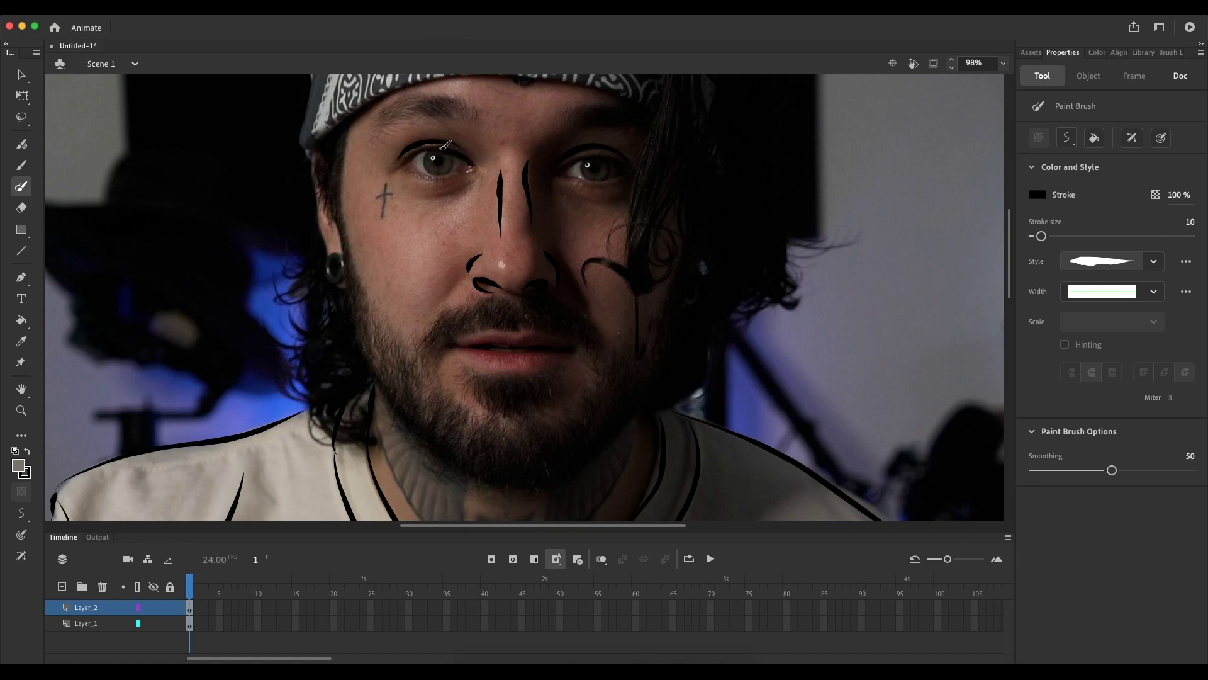
mouse_move(407, 161)
left_mouse_down()
mouse_move(430, 180)
mouse_move(480, 159)
left_mouse_up()
left_click_drag(626, 178, 563, 170)
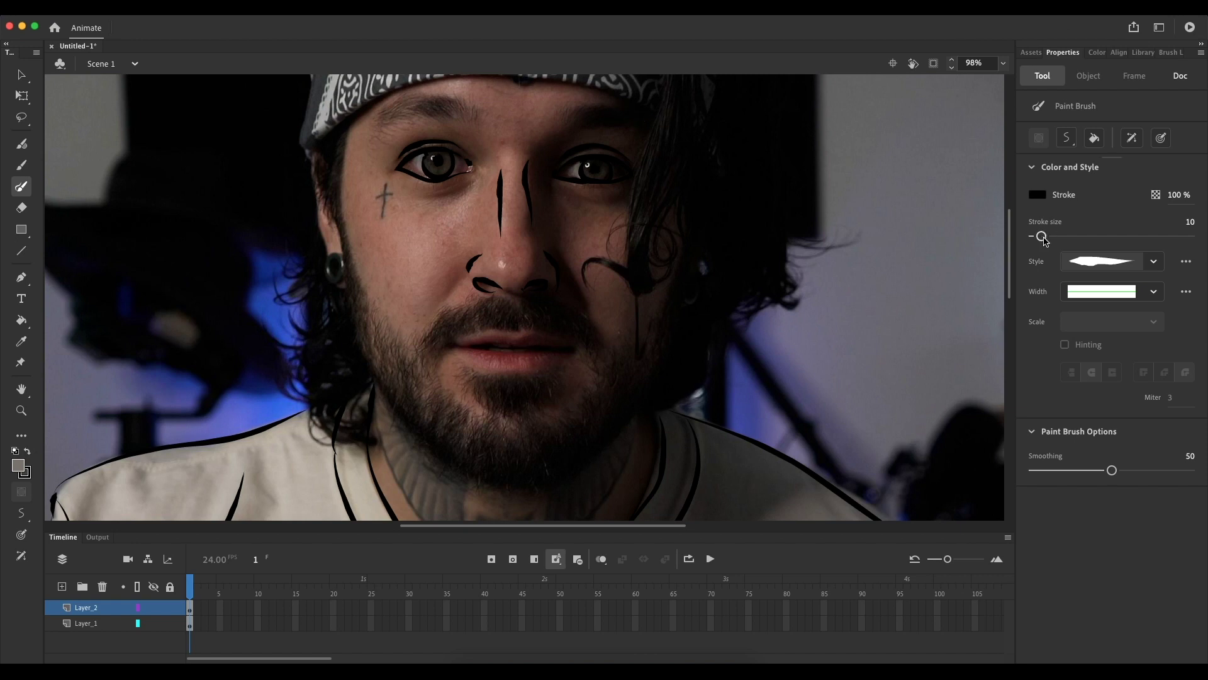
Paint over both eyebrows with the Paint Brush at a stroke size of 29.
left_click_drag(1042, 239, 1060, 240)
scroll(556, 113, "down", 4)
scroll(632, 121, "up", 8)
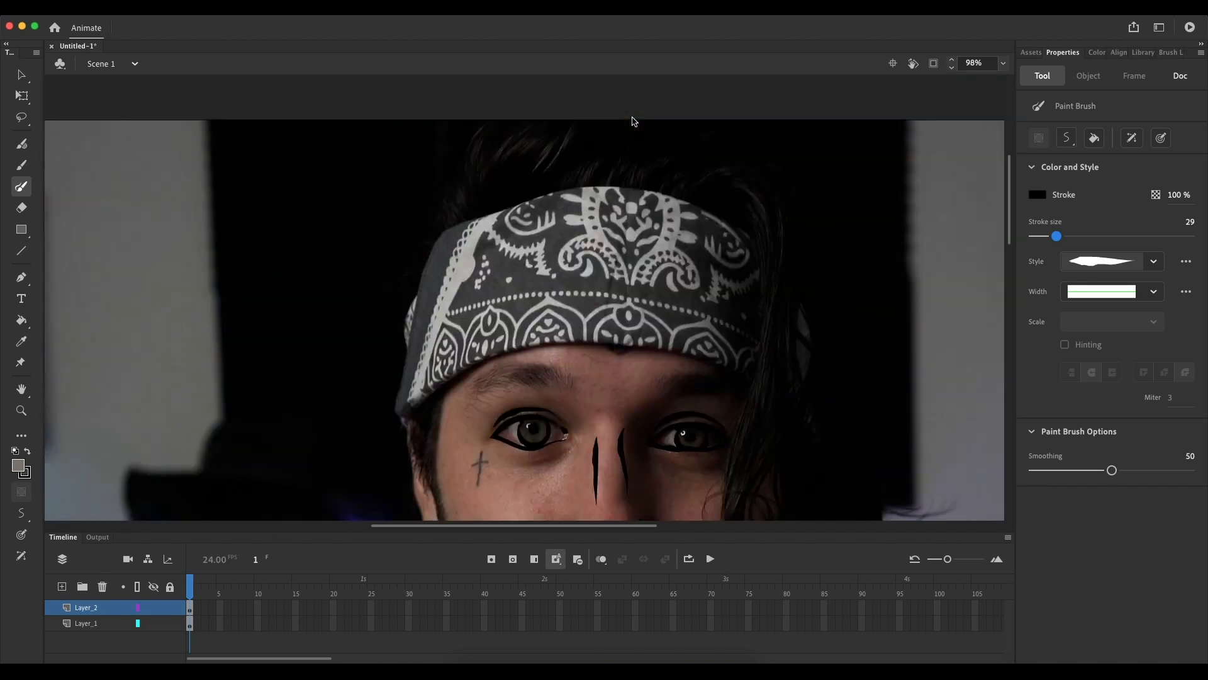
scroll(631, 121, "down", 4)
left_click_drag(660, 207, 674, 210)
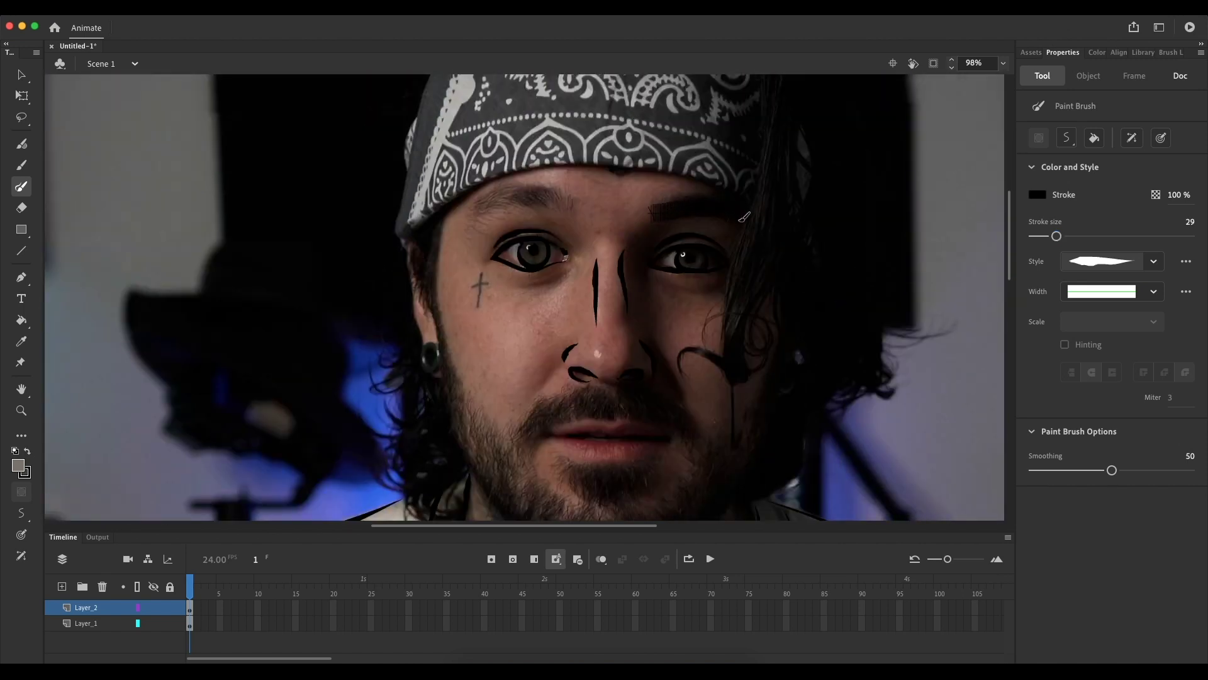
mouse_move(575, 200)
left_mouse_down()
mouse_move(513, 197)
mouse_move(473, 218)
left_mouse_up()
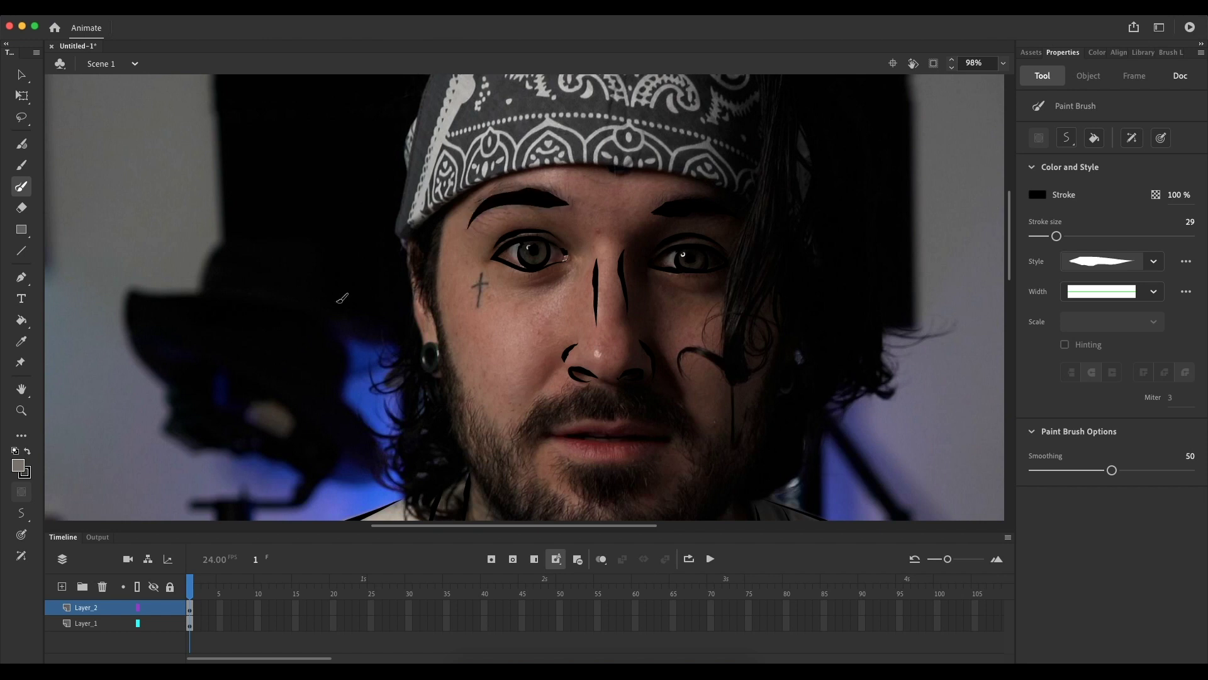
Thicken both eyebrows with extra brush strokes at a stroke size of 38.
left_click_drag(1056, 236, 1063, 236)
mouse_move(580, 211)
left_mouse_down()
mouse_move(541, 187)
mouse_move(498, 197)
mouse_move(466, 230)
left_mouse_up()
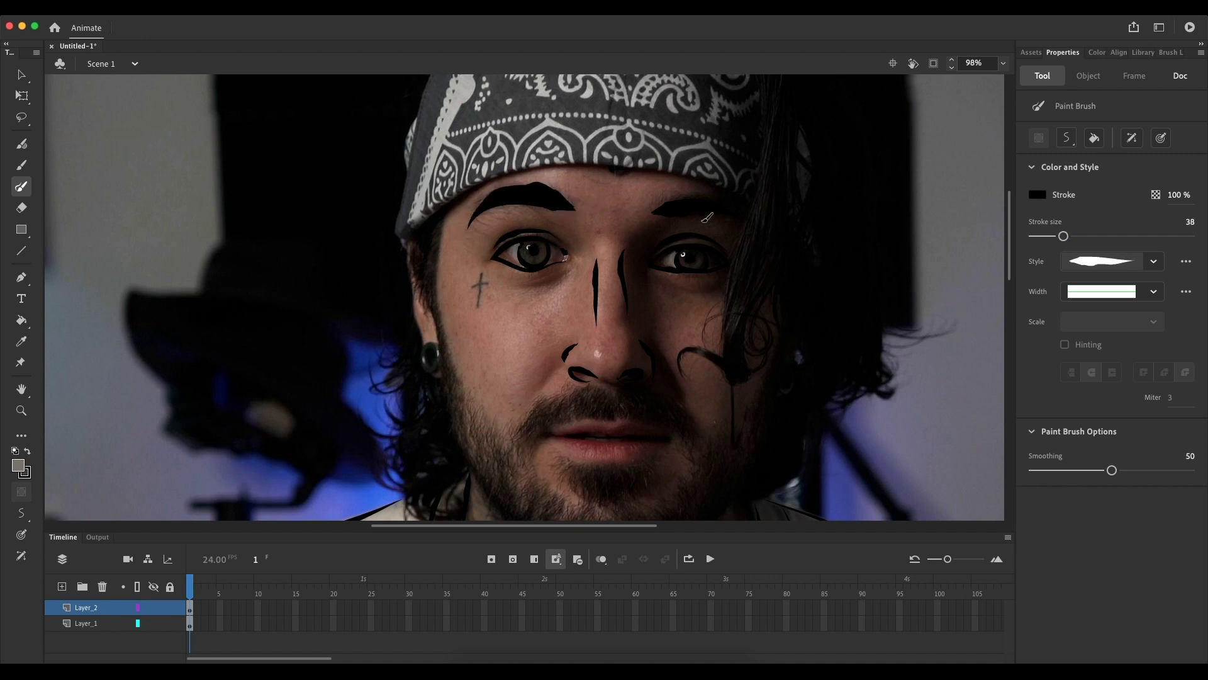
mouse_move(647, 213)
left_mouse_down()
mouse_move(691, 203)
mouse_move(760, 225)
left_mouse_up()
Trace the cross tattoo on the cheek and the outlines of both lips at a stroke size of 10.
left_click_drag(1063, 236, 1038, 245)
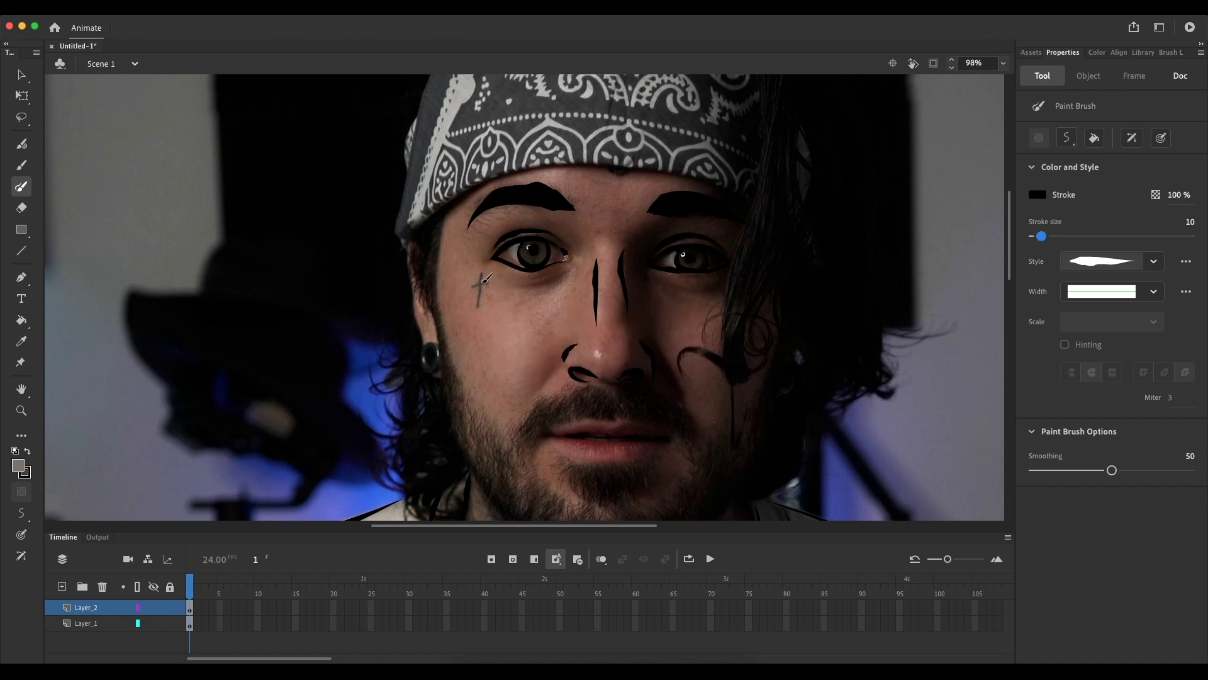
mouse_move(488, 266)
left_mouse_down()
mouse_move(480, 319)
mouse_move(492, 284)
left_mouse_up()
scroll(558, 373, "down", 5)
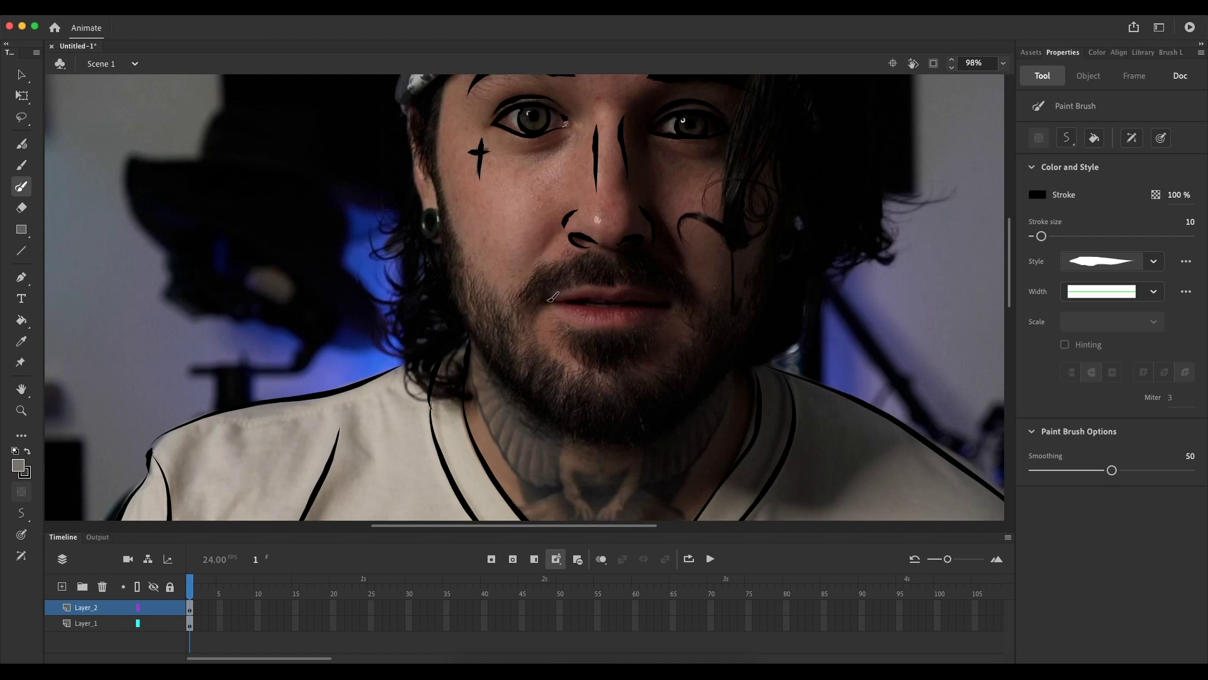
mouse_move(551, 297)
left_mouse_down()
mouse_move(609, 285)
mouse_move(675, 305)
left_mouse_up()
mouse_move(551, 303)
left_mouse_down()
mouse_move(617, 328)
mouse_move(668, 307)
mouse_move(547, 301)
left_mouse_up()
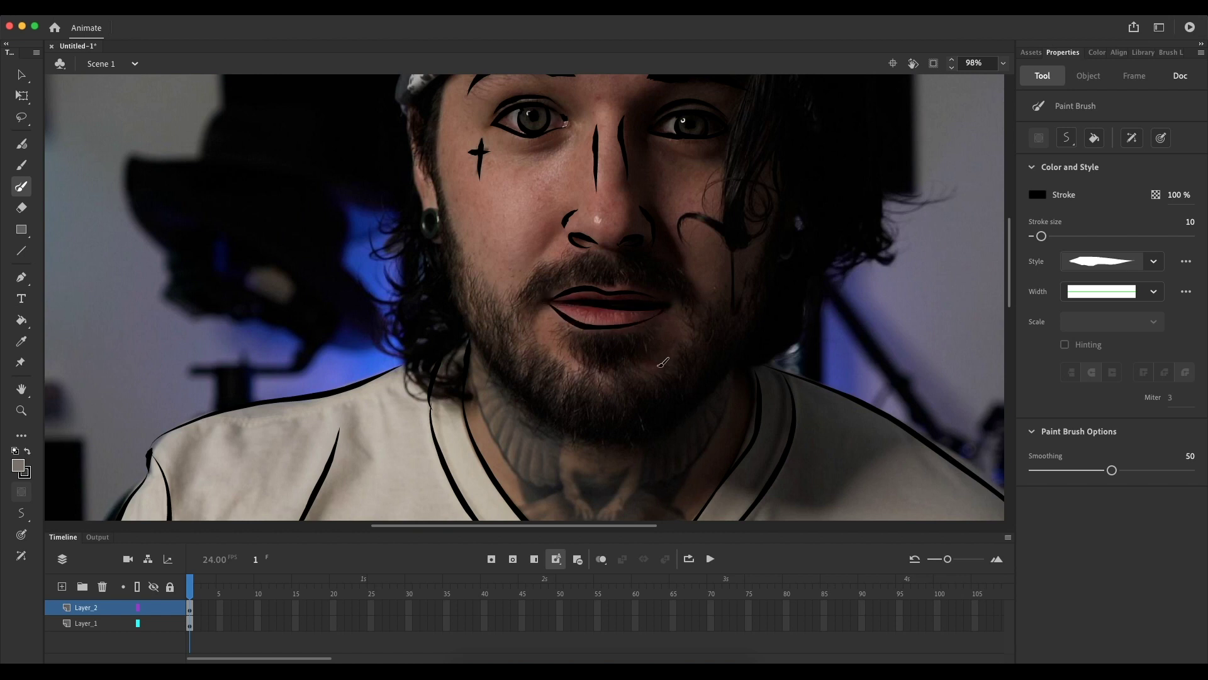
Draw short hair strokes for the sideburn beside the cross tattoo and along the cheek edge of the beard.
scroll(577, 359, "up", 10)
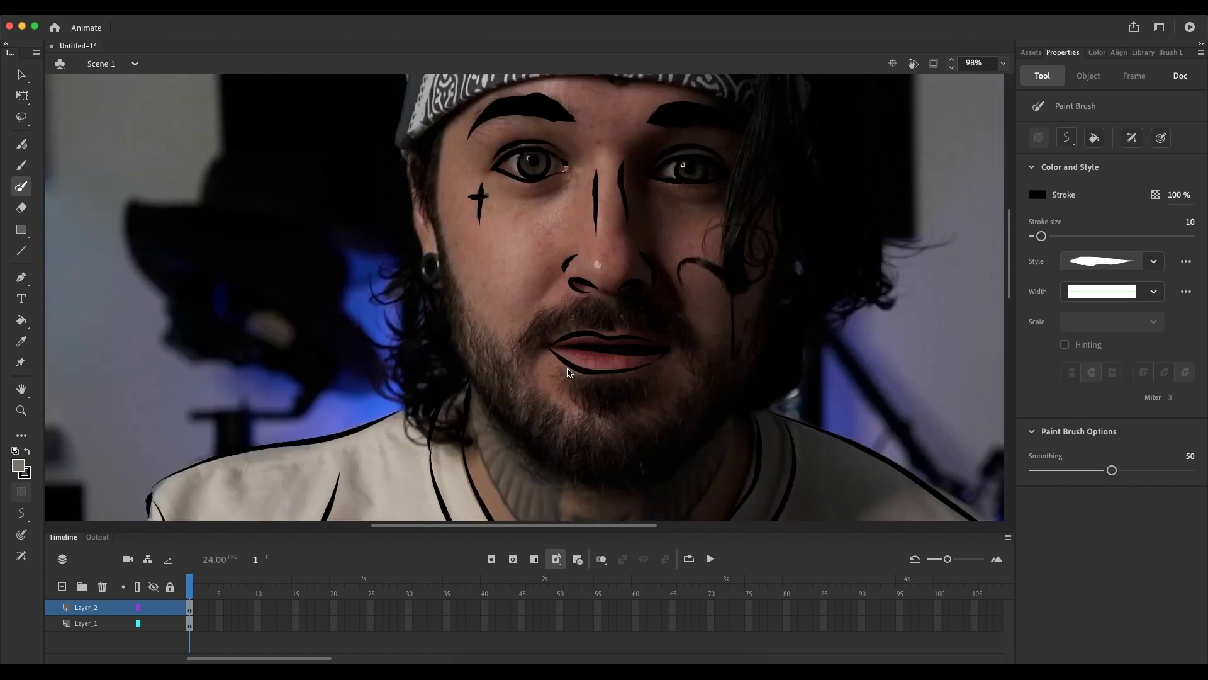
scroll(568, 373, "down", 5)
scroll(525, 348, "down", 7)
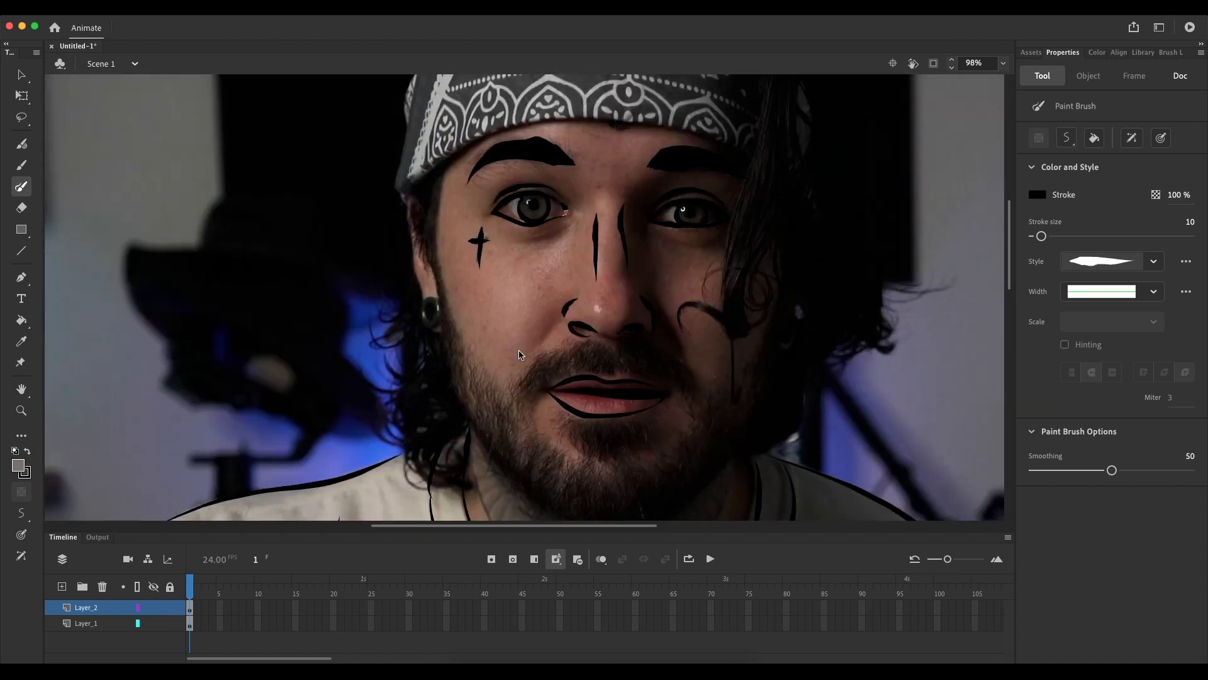
scroll(519, 354, "down", 2)
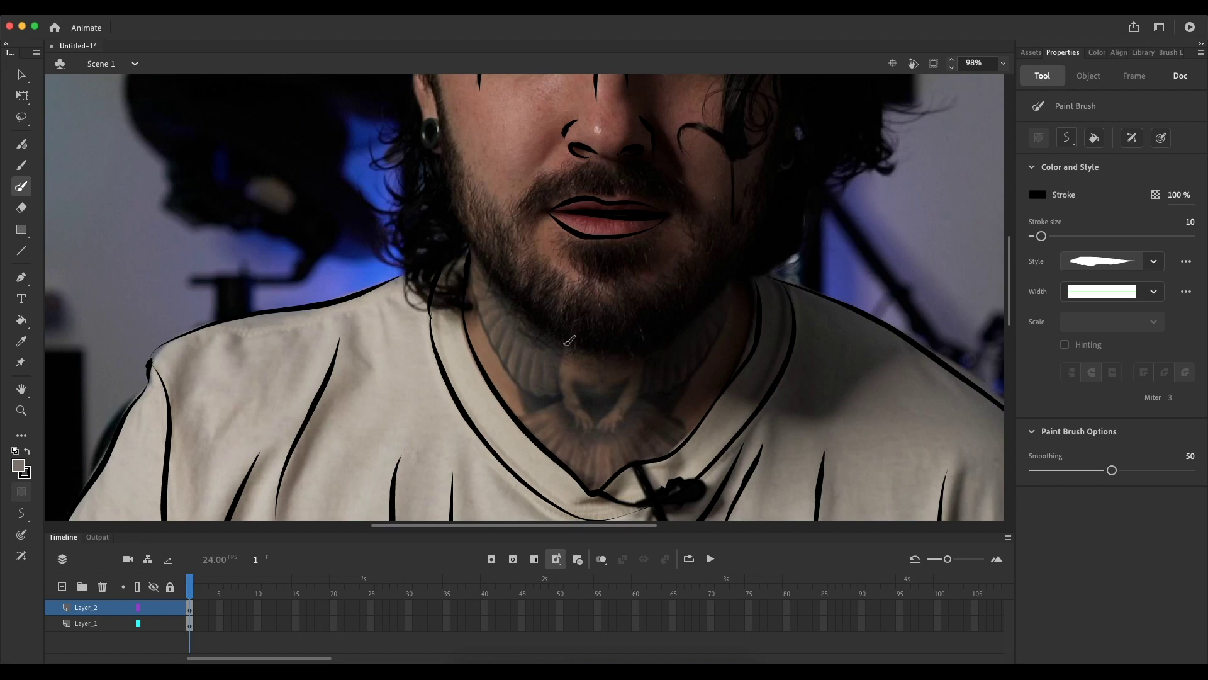
scroll(469, 182, "up", 8)
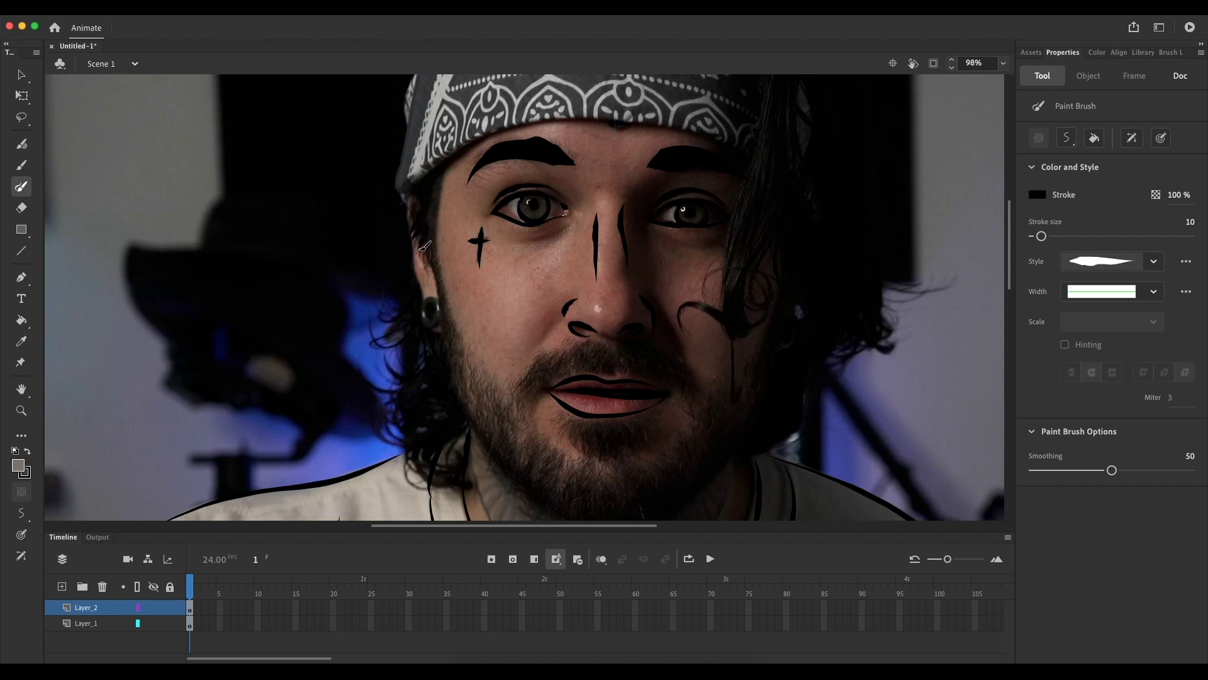
left_click_drag(427, 263, 435, 275)
mouse_move(458, 324)
left_mouse_down()
mouse_move(480, 396)
mouse_move(500, 398)
mouse_move(497, 412)
mouse_move(506, 403)
left_mouse_up()
mouse_move(483, 362)
left_mouse_down()
mouse_move(475, 373)
mouse_move(532, 371)
mouse_move(505, 387)
left_mouse_up()
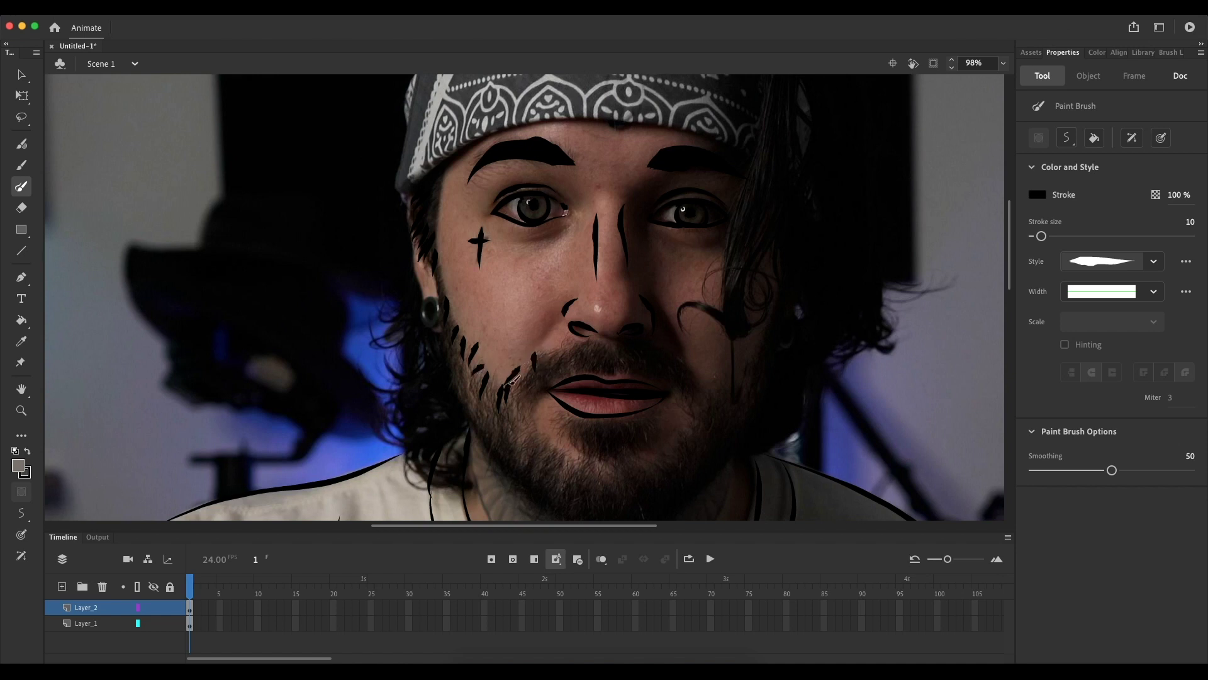
Add short beard strokes to the moustache, the opposite cheek, around the lower lip and on the chin.
mouse_move(551, 351)
left_mouse_down()
mouse_move(540, 370)
mouse_move(556, 364)
left_mouse_up()
mouse_move(712, 385)
left_mouse_down()
mouse_move(704, 402)
mouse_move(719, 398)
left_mouse_up()
left_click_drag(570, 412, 552, 431)
mouse_move(587, 427)
left_mouse_down()
mouse_move(576, 457)
mouse_move(595, 486)
left_mouse_up()
left_click_drag(529, 383, 519, 405)
scroll(690, 371, "down", 3)
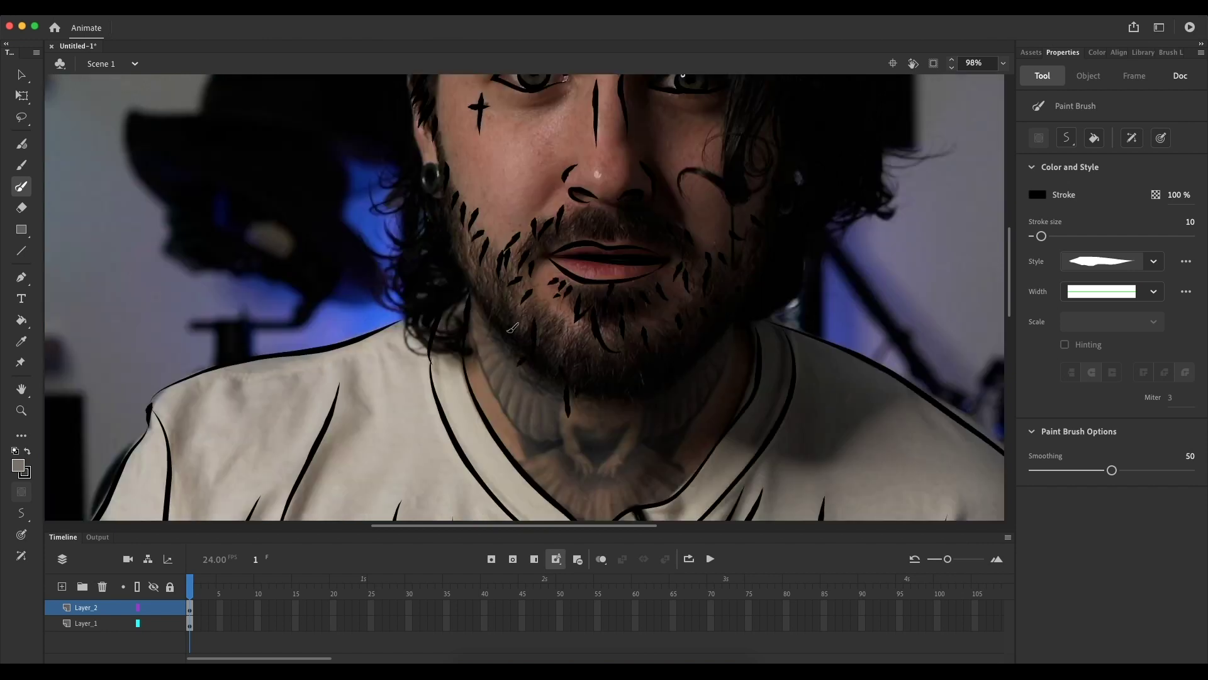
Fill the beard and moustache solid black with a larger Paint Brush stroke, and reduce the stroke size to 11.
left_click_drag(1042, 235, 1080, 236)
mouse_move(478, 201)
left_mouse_down()
mouse_move(566, 327)
mouse_move(736, 252)
mouse_move(604, 365)
left_mouse_up()
scroll(686, 311, "up", 2)
scroll(481, 255, "down", 3)
key("bracketleft")
key("bracketleft")
key("bracketleft")
key("bracketleft")
key("bracketleft")
Add a new layer and place it between the outlines on Layer_2 and the photo on Layer_1.
scroll(629, 284, "down", 1)
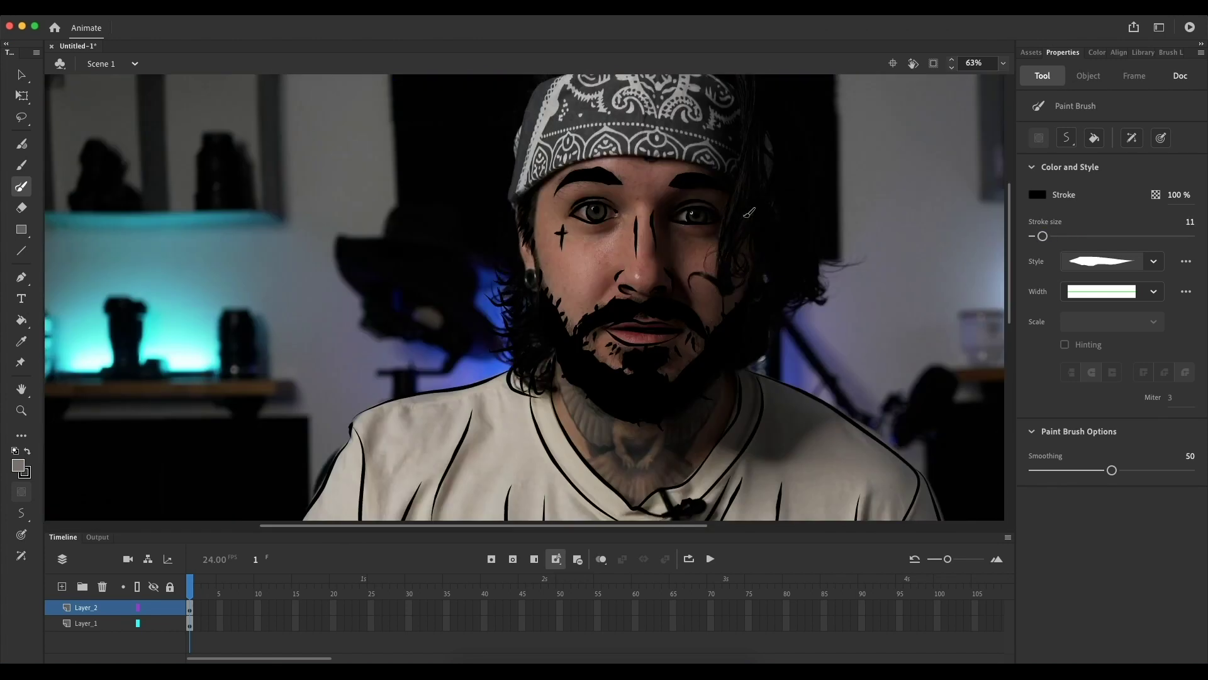
scroll(765, 190, "down", 5)
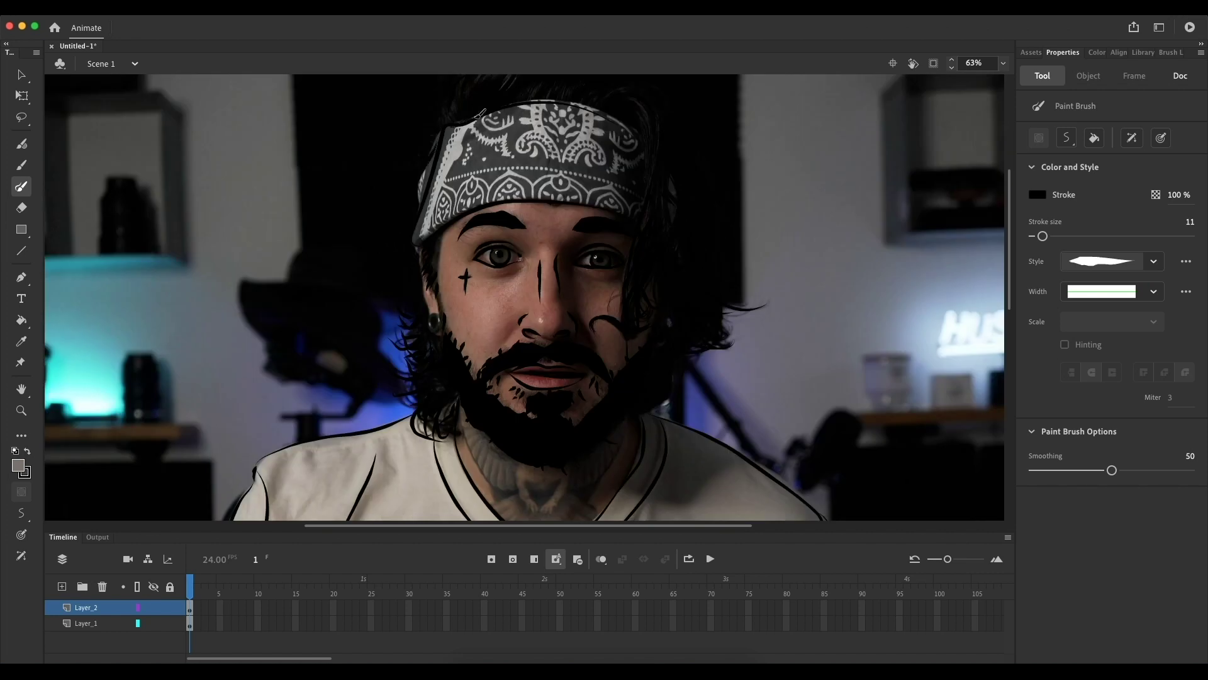
scroll(534, 296, "up", 2)
scroll(534, 296, "down", 1)
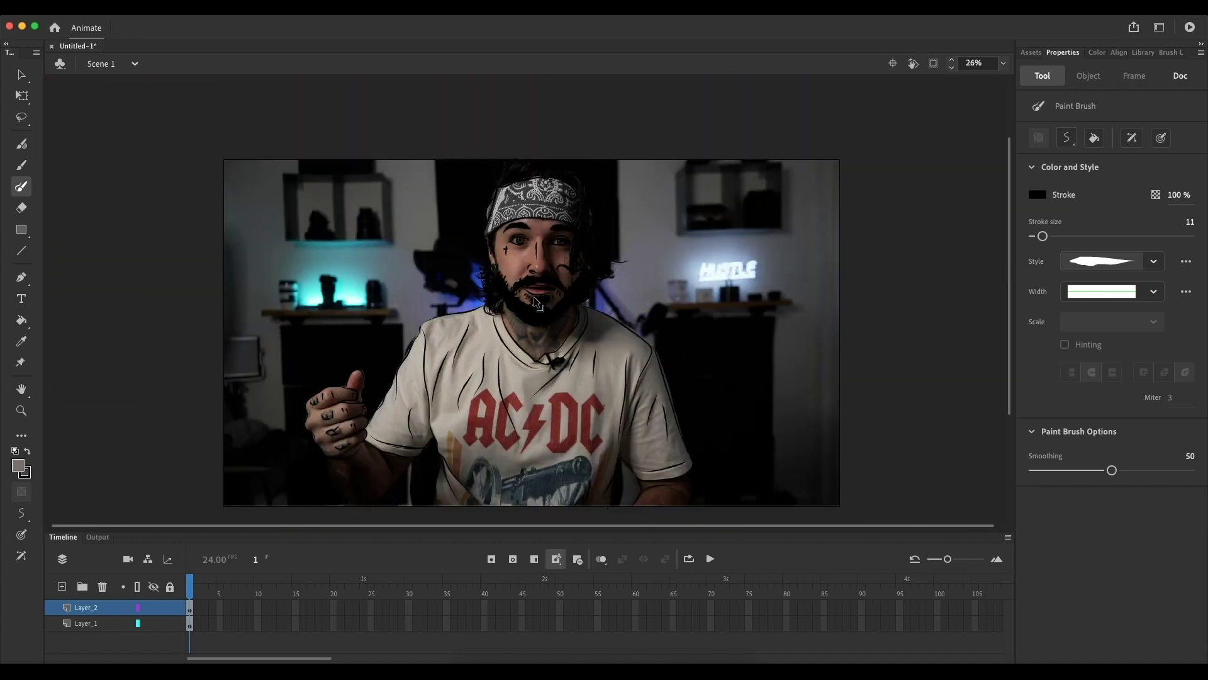
left_click(61, 586)
left_click(88, 610)
left_click_drag(88, 611, 90, 629)
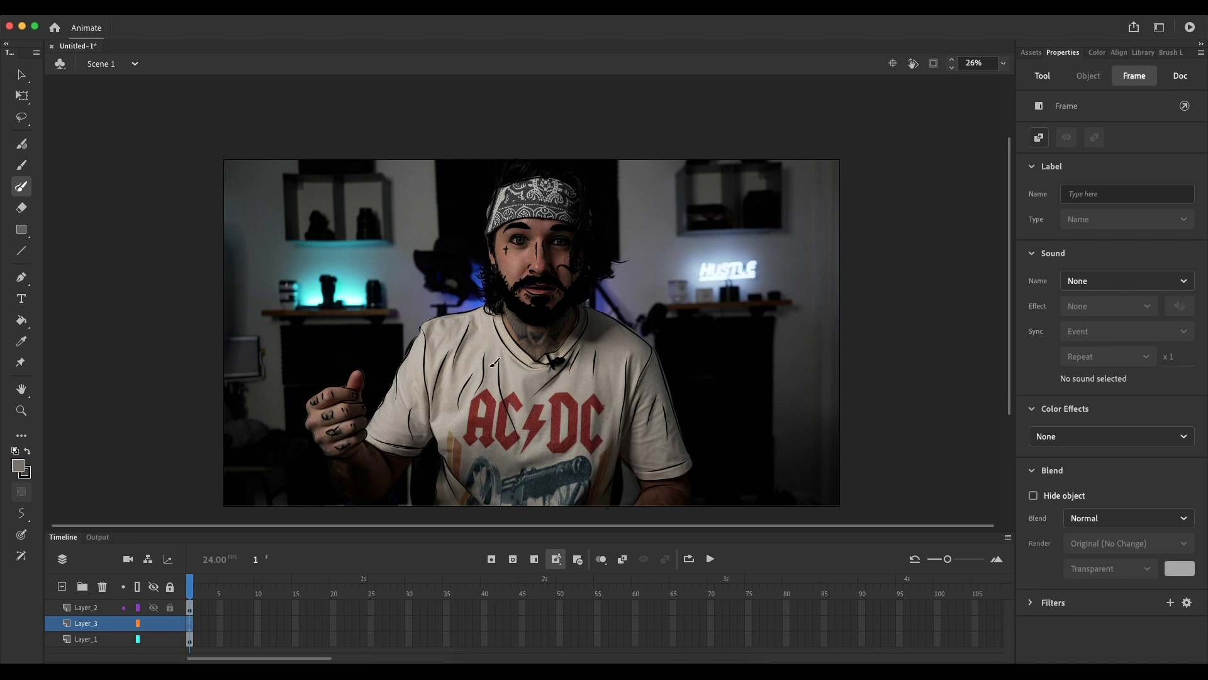
Set the Classic Brush to size 63 with a fill colour sampled from the T-shirt in the photo.
left_click(21, 166)
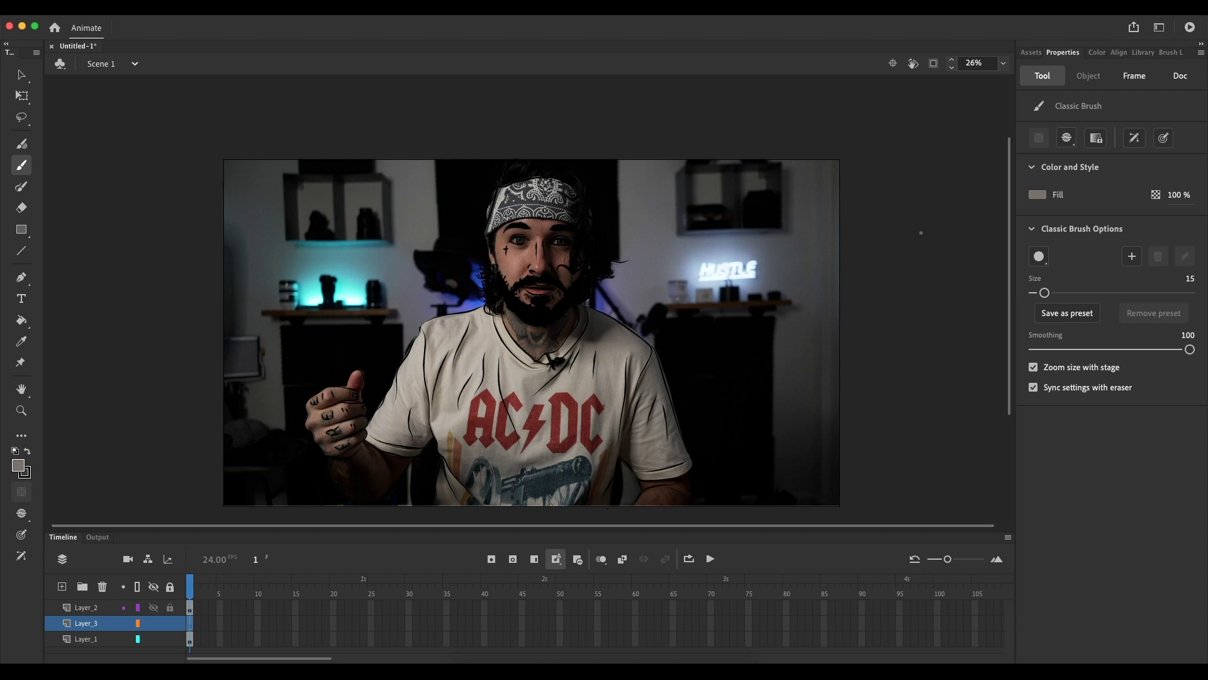
left_click_drag(1044, 293, 1078, 292)
left_click_drag(1077, 293, 1082, 293)
left_click(1038, 195)
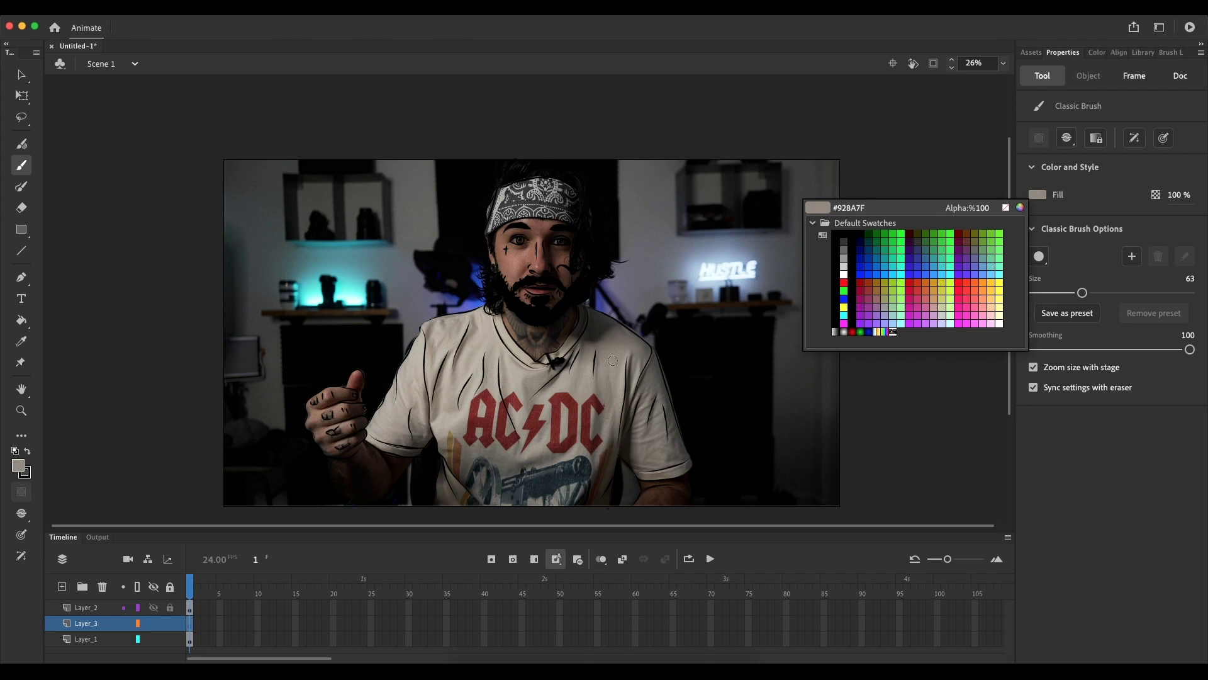
left_click(616, 373)
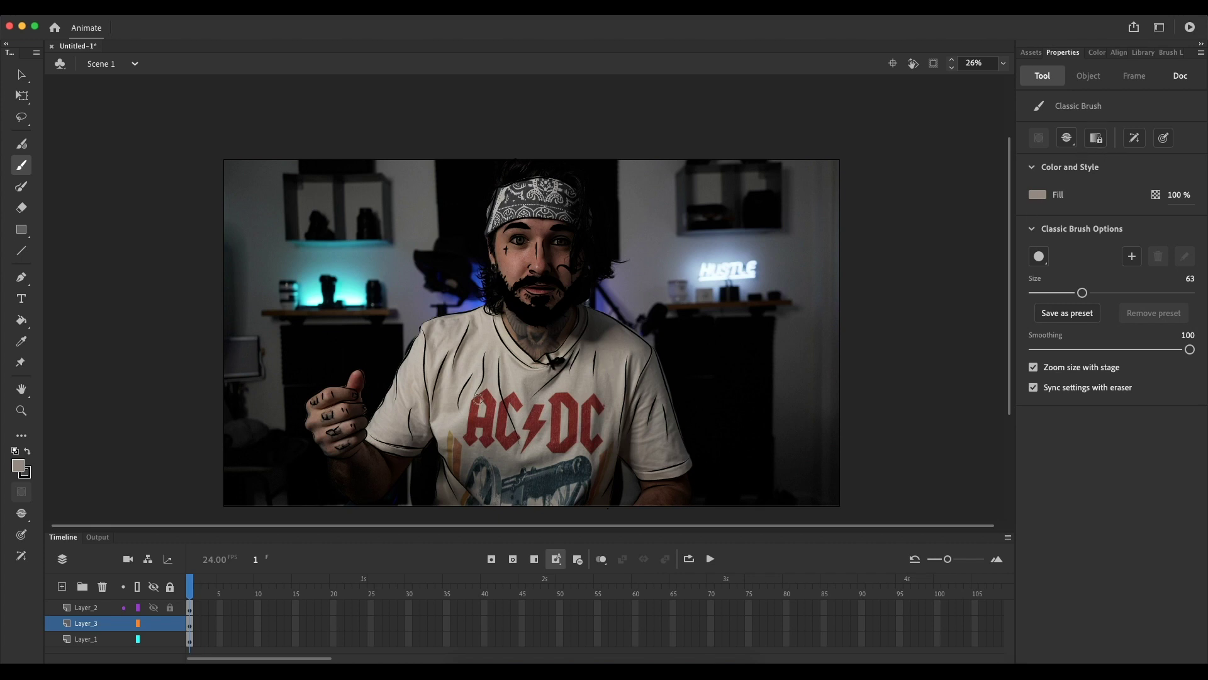
Paint the whole T-shirt in the sampled fabric colour with the Classic Brush at size 127.
scroll(453, 339, "up", 3)
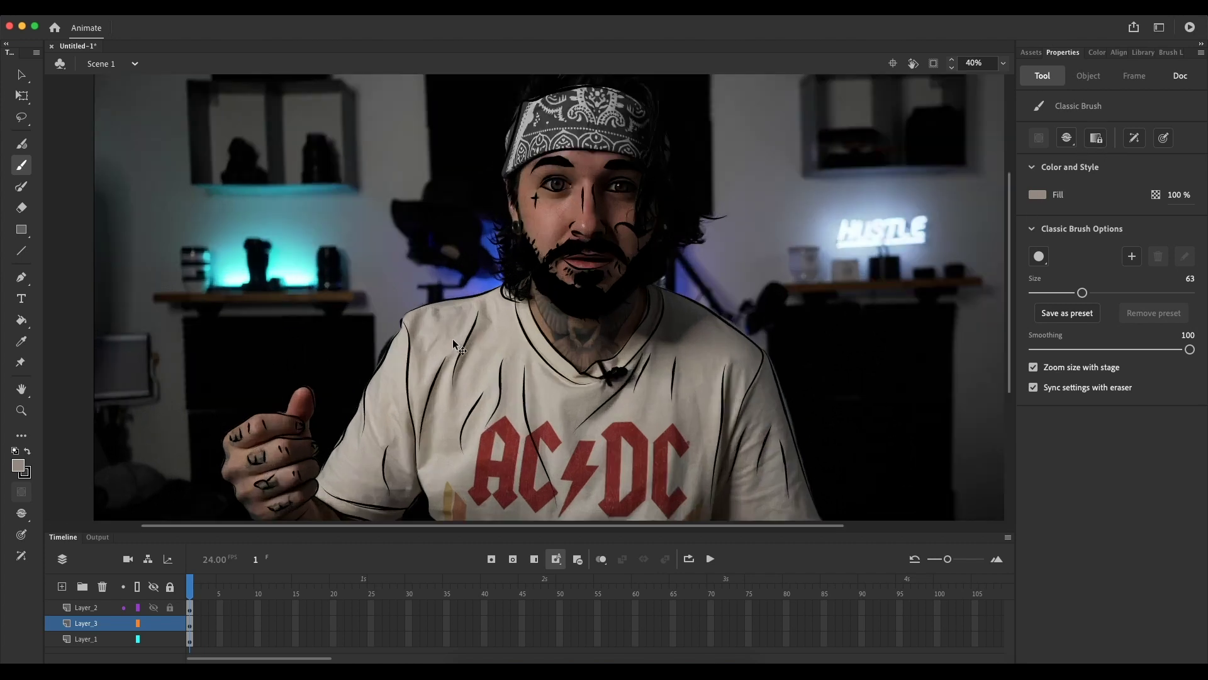
key("bracketright")
key("bracketright")
key("bracketright")
mouse_move(477, 316)
left_mouse_down()
mouse_move(478, 440)
mouse_move(466, 409)
mouse_move(377, 377)
mouse_move(692, 409)
mouse_move(591, 490)
mouse_move(409, 510)
mouse_move(422, 519)
left_mouse_up()
scroll(466, 409, "down", 2)
scroll(441, 377, "right", 2)
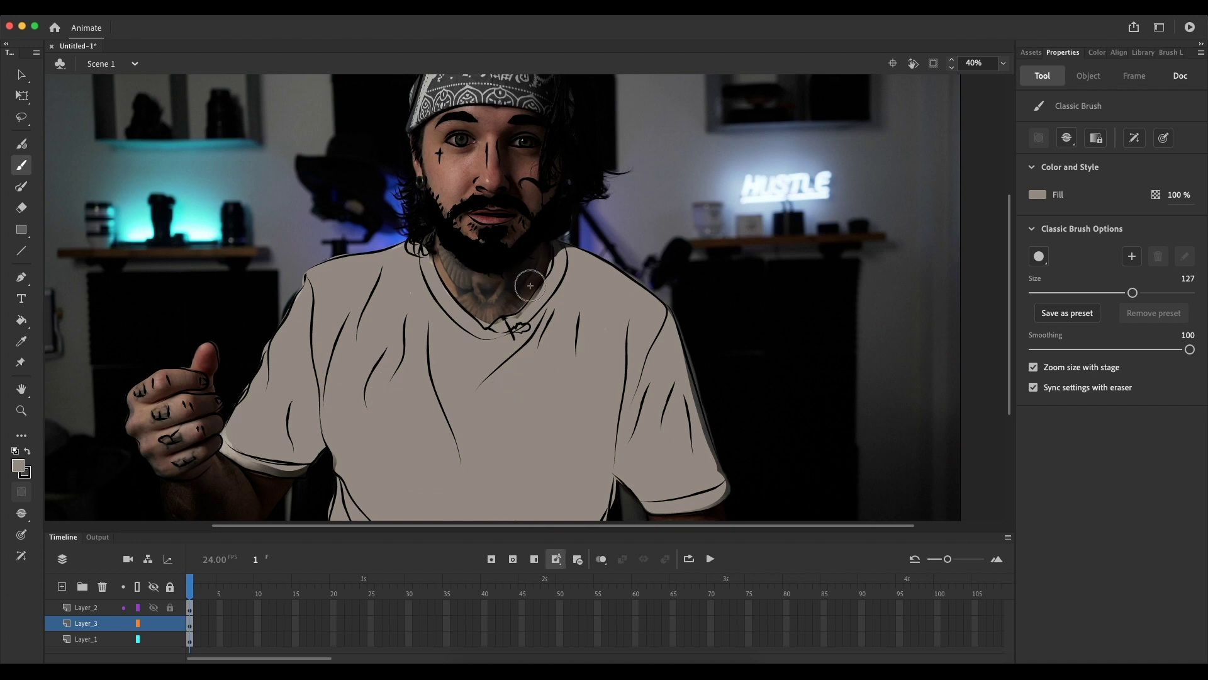
Sample the skin tone from the face and paint the neck and cheek area with it at size 127.
left_click(1039, 195)
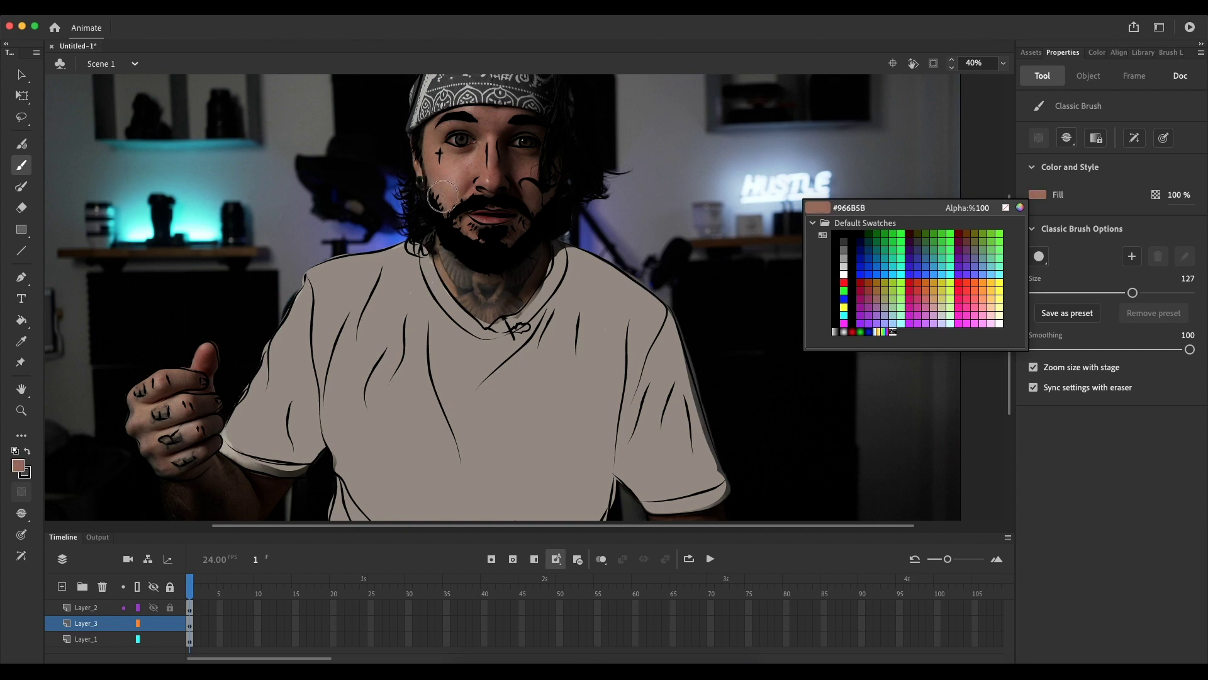
left_click(442, 196)
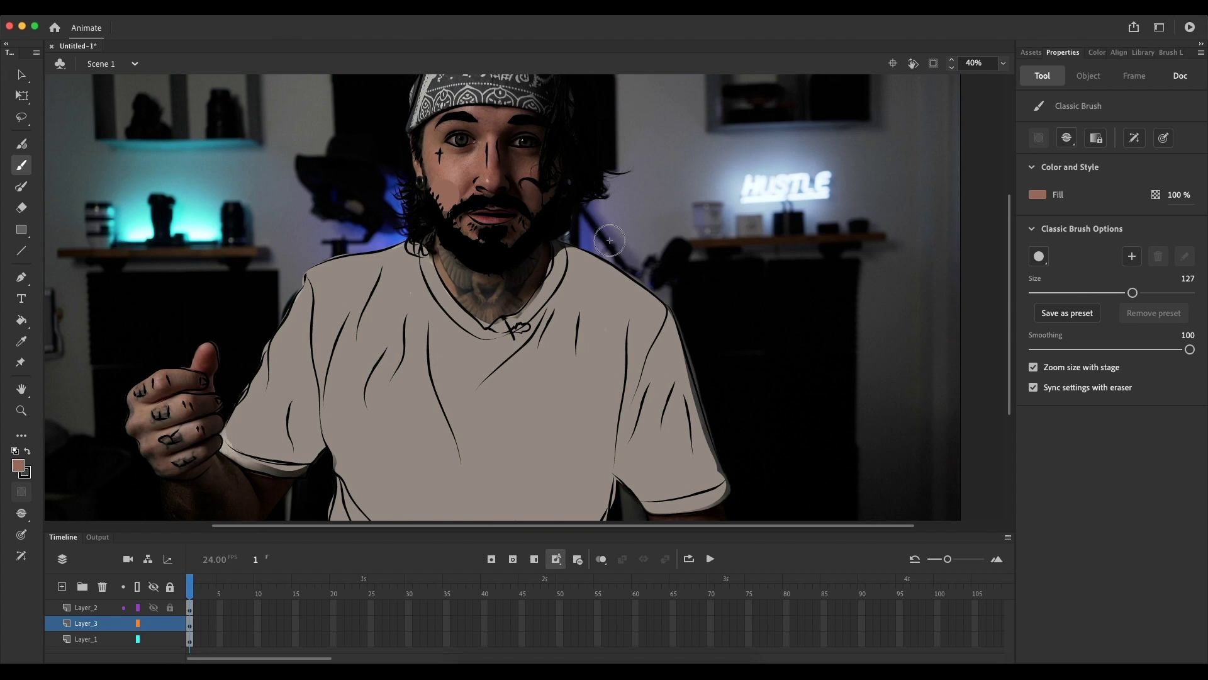
mouse_move(485, 189)
left_mouse_down()
mouse_move(472, 195)
mouse_move(471, 238)
left_mouse_up()
scroll(470, 237, "down", 2)
scroll(471, 237, "up", 10)
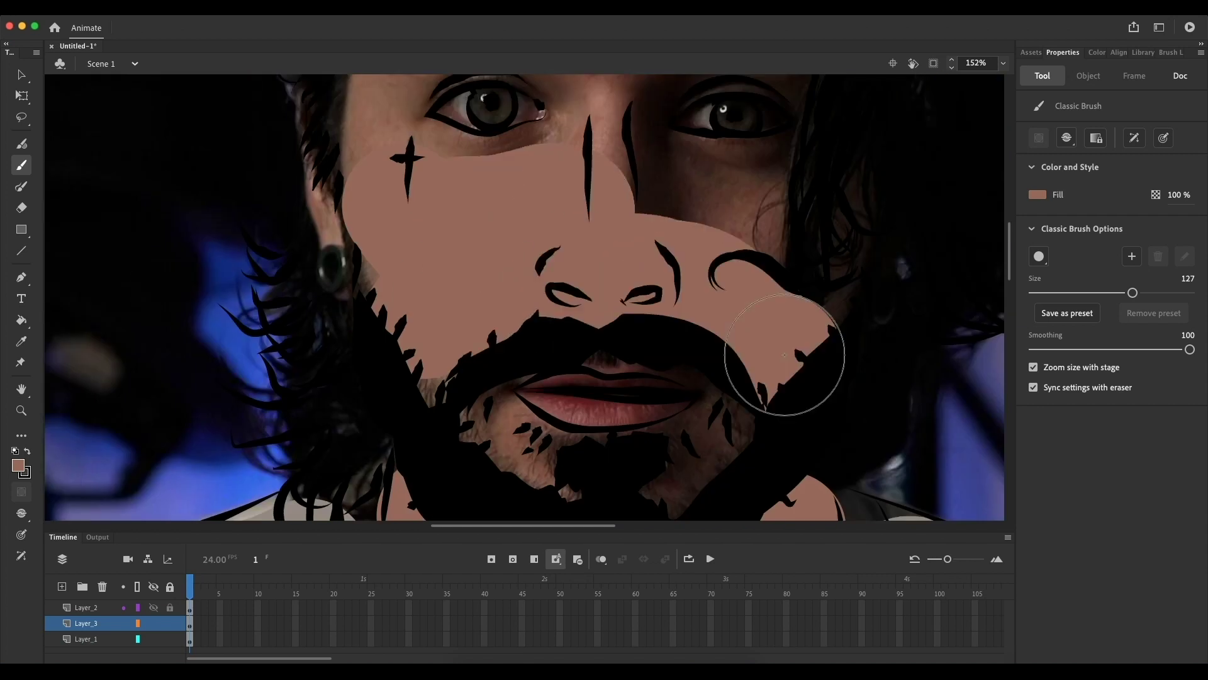
Paint the rest of the face up to the forehead in the skin tone, and reduce the brush size to 12.
mouse_move(784, 354)
left_mouse_down()
mouse_move(808, 163)
mouse_move(679, 207)
left_mouse_up()
scroll(808, 163, "up", 3)
key("bracketleft")
key("bracketleft")
key("bracketleft")
key("bracketleft")
key("bracketleft")
left_click_drag(787, 239, 846, 155)
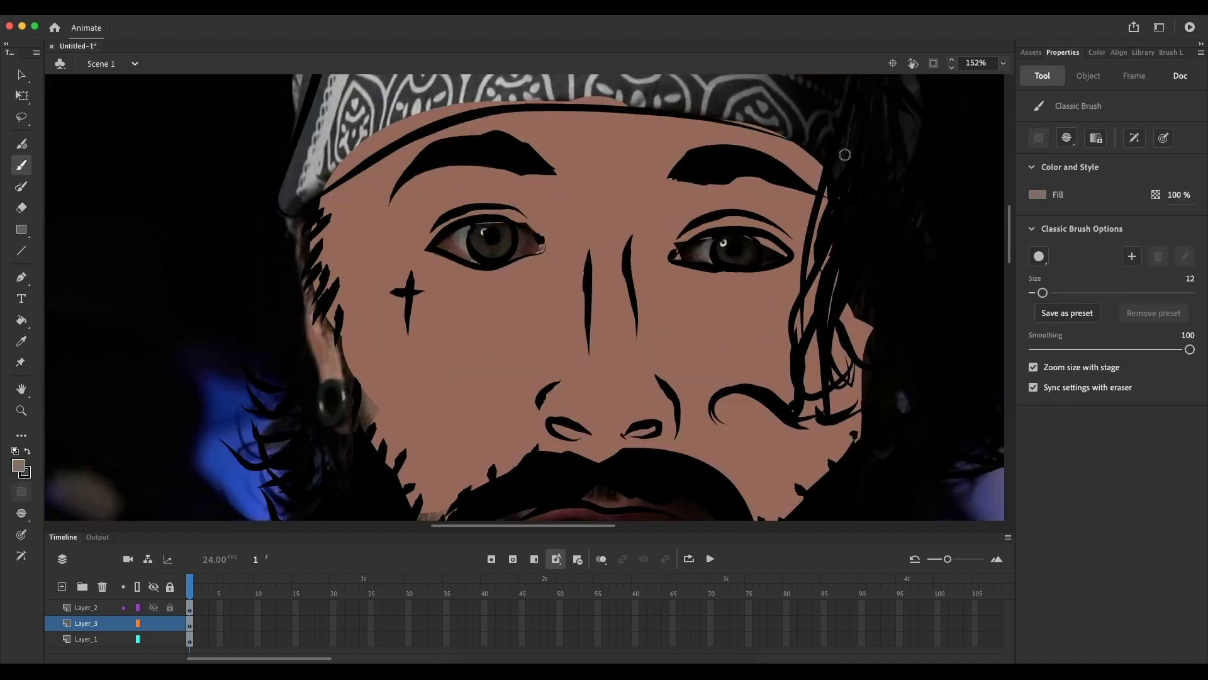
Sample the grey of the eye white from the photo and paint the whites of both eyes.
left_click(1038, 195)
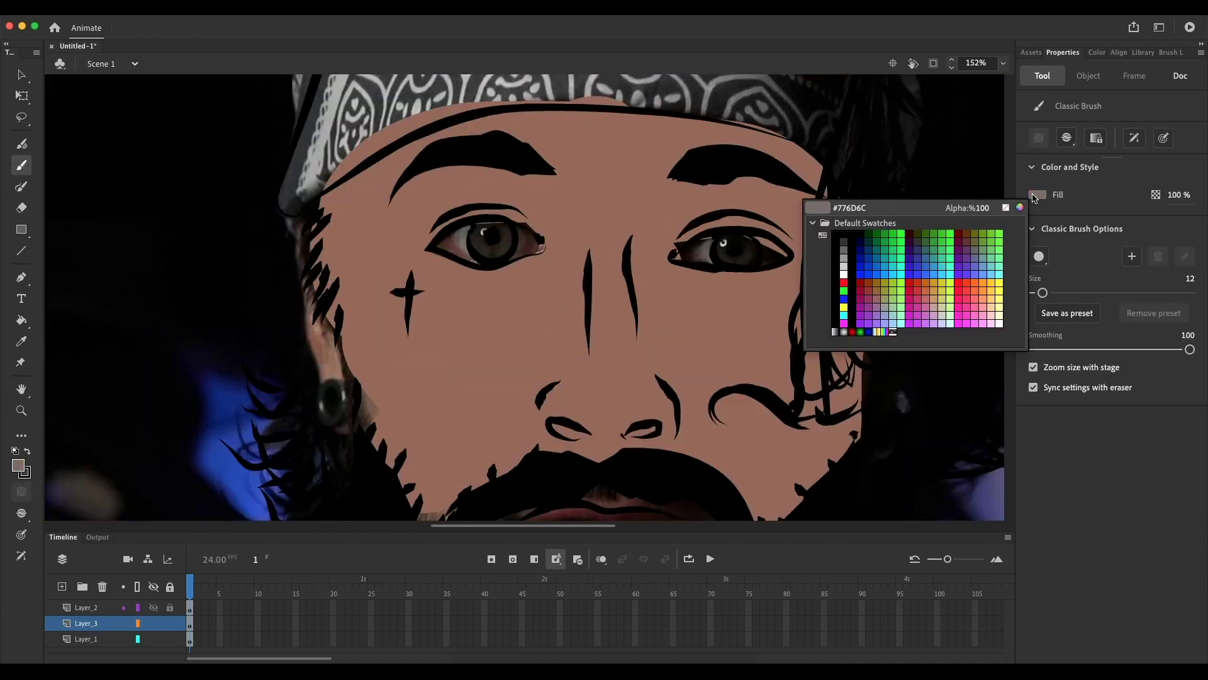
left_click(460, 239)
mouse_move(460, 236)
left_mouse_down()
mouse_move(471, 228)
mouse_move(443, 244)
mouse_move(478, 263)
mouse_move(463, 233)
left_mouse_up()
mouse_move(539, 230)
left_mouse_down()
mouse_move(518, 232)
mouse_move(520, 254)
mouse_move(508, 256)
mouse_move(537, 247)
mouse_move(523, 226)
mouse_move(537, 245)
left_mouse_up()
mouse_move(706, 253)
left_mouse_down()
mouse_move(677, 258)
mouse_move(714, 236)
mouse_move(708, 255)
mouse_move(680, 256)
left_mouse_up()
mouse_move(752, 246)
left_mouse_down()
mouse_move(774, 237)
mouse_move(765, 264)
mouse_move(787, 250)
mouse_move(763, 240)
mouse_move(776, 258)
left_mouse_up()
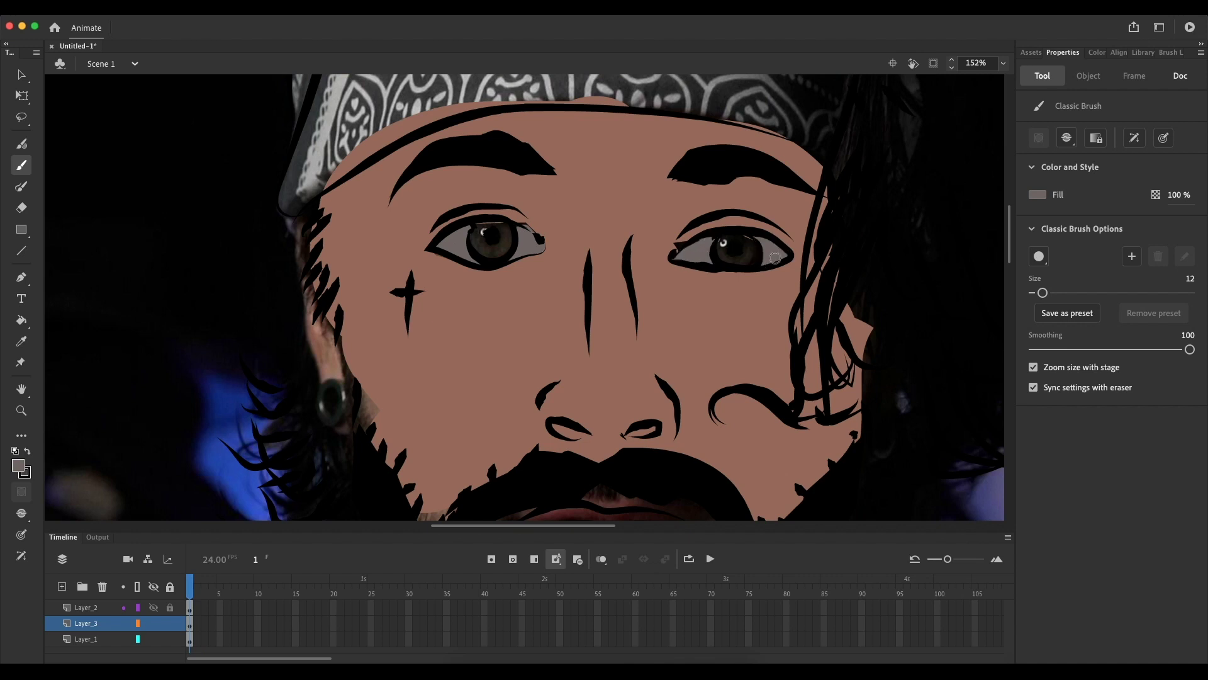
Sample the dark brown of the iris and paint the irises of both eyes.
left_click(1038, 195)
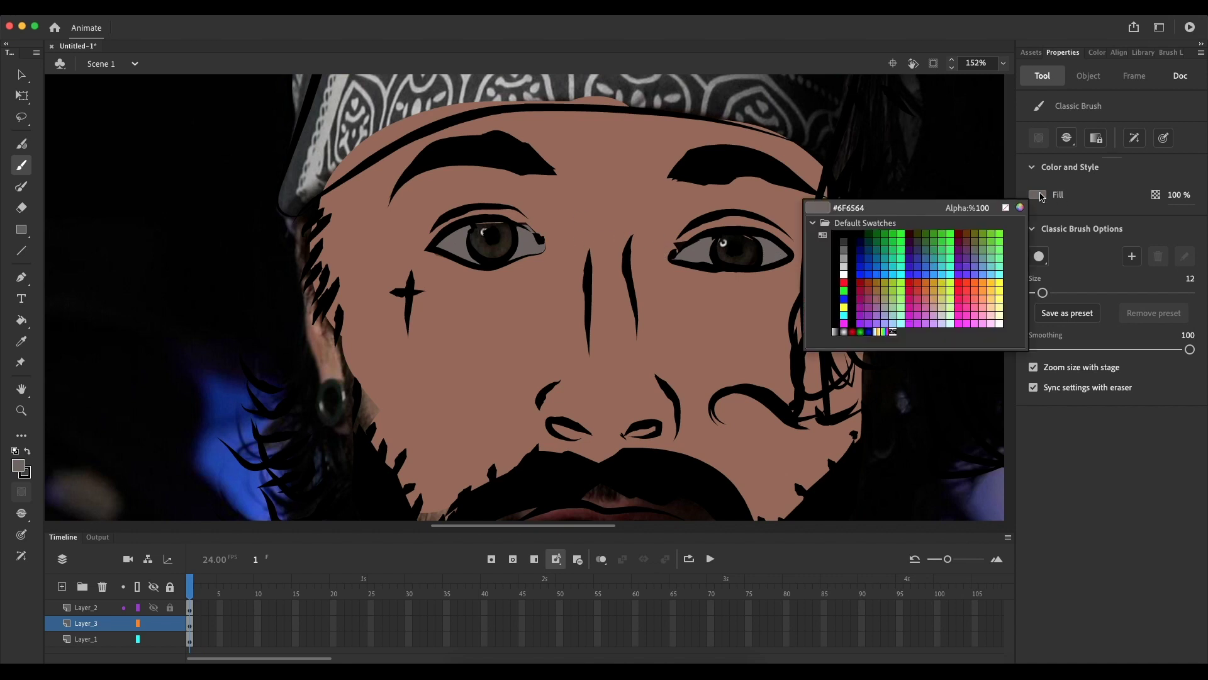
left_click(504, 250)
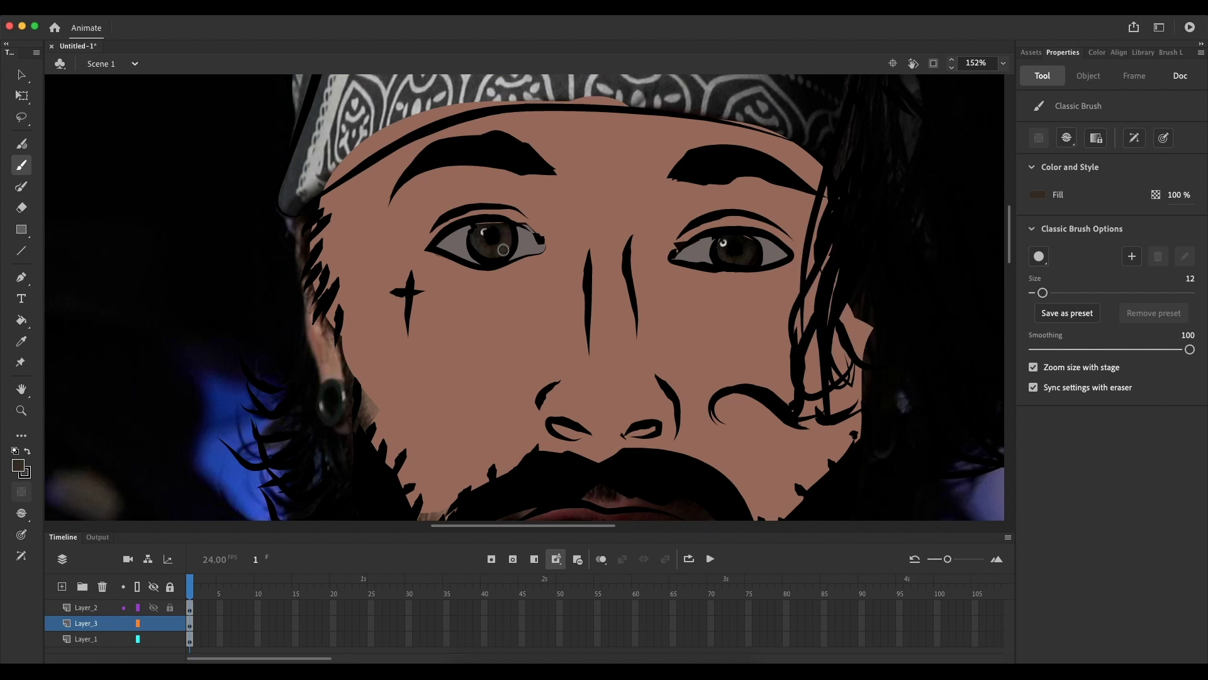
mouse_move(493, 248)
left_mouse_down()
mouse_move(500, 224)
mouse_move(480, 225)
mouse_move(478, 244)
mouse_move(492, 253)
mouse_move(502, 226)
mouse_move(507, 245)
mouse_move(484, 251)
mouse_move(481, 228)
left_mouse_up()
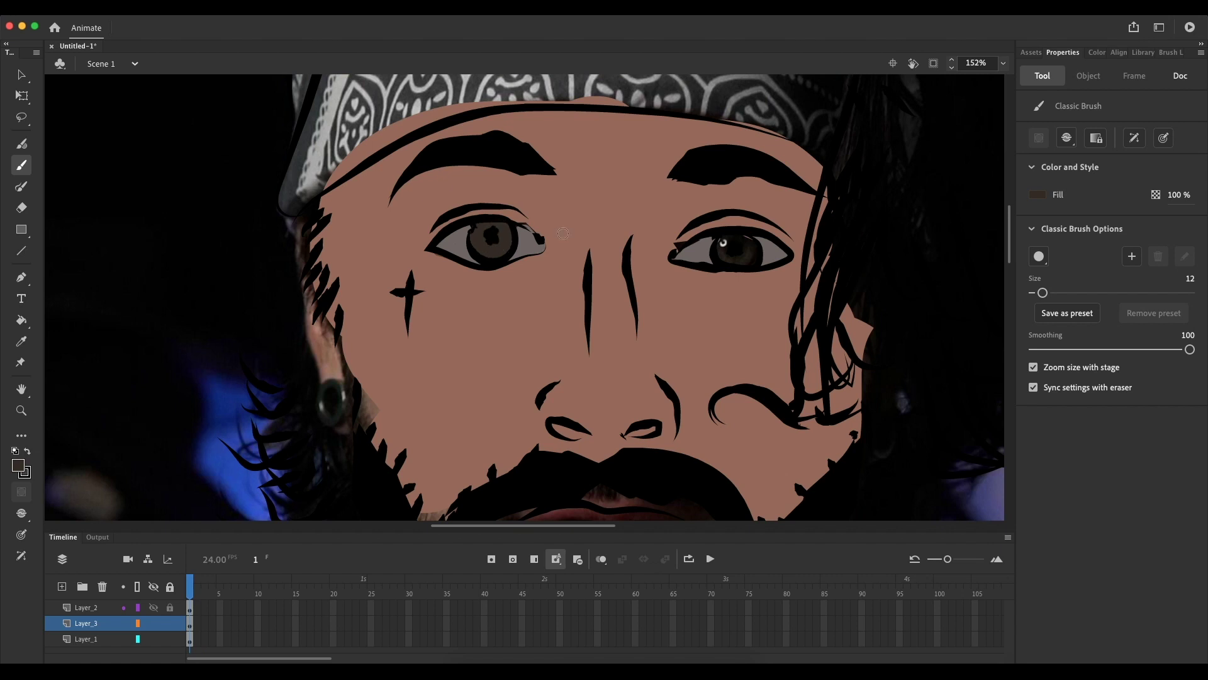
mouse_move(739, 238)
left_mouse_down()
mouse_move(722, 255)
mouse_move(744, 258)
mouse_move(749, 236)
mouse_move(755, 257)
mouse_move(747, 248)
left_mouse_up()
Add a white highlight dot to each eye.
scroll(544, 272, "up", 3)
scroll(544, 272, "right", 3)
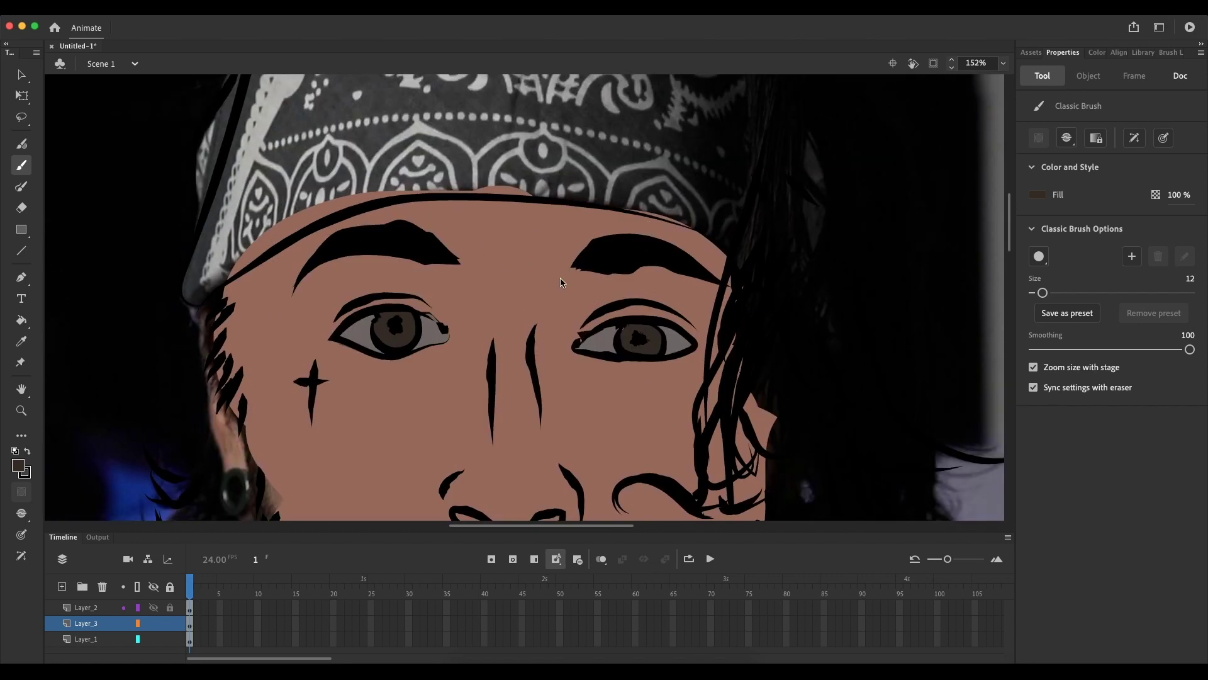
scroll(552, 320, "down", 5)
scroll(541, 315, "up", 1)
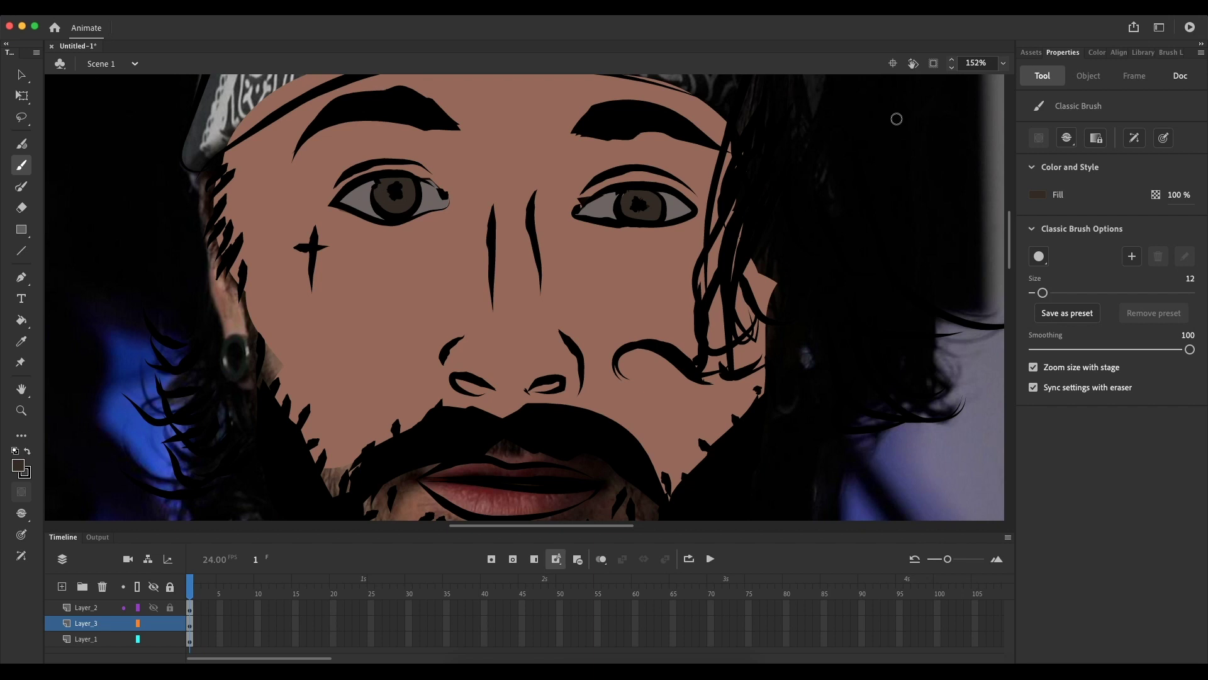
left_click(1038, 194)
left_click(844, 274)
left_click(388, 186)
left_click(631, 199)
Sample the red of the lower lip and paint the lips with it at brush size 12.
left_click(1038, 195)
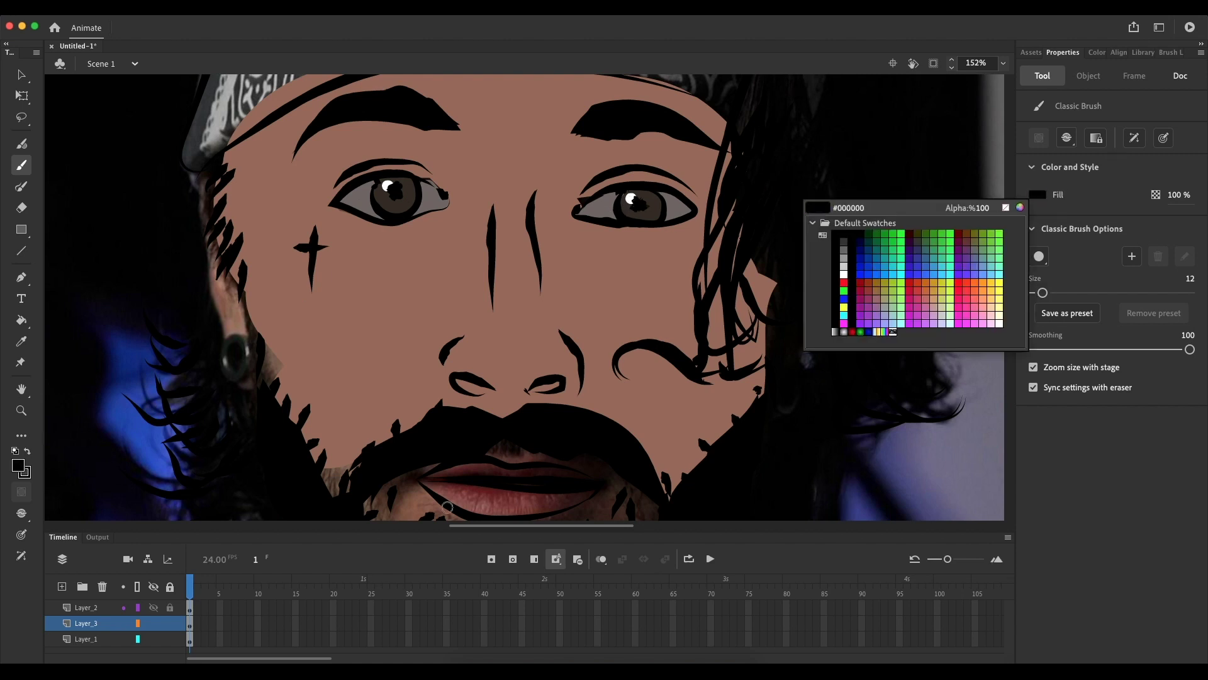
left_click(471, 499)
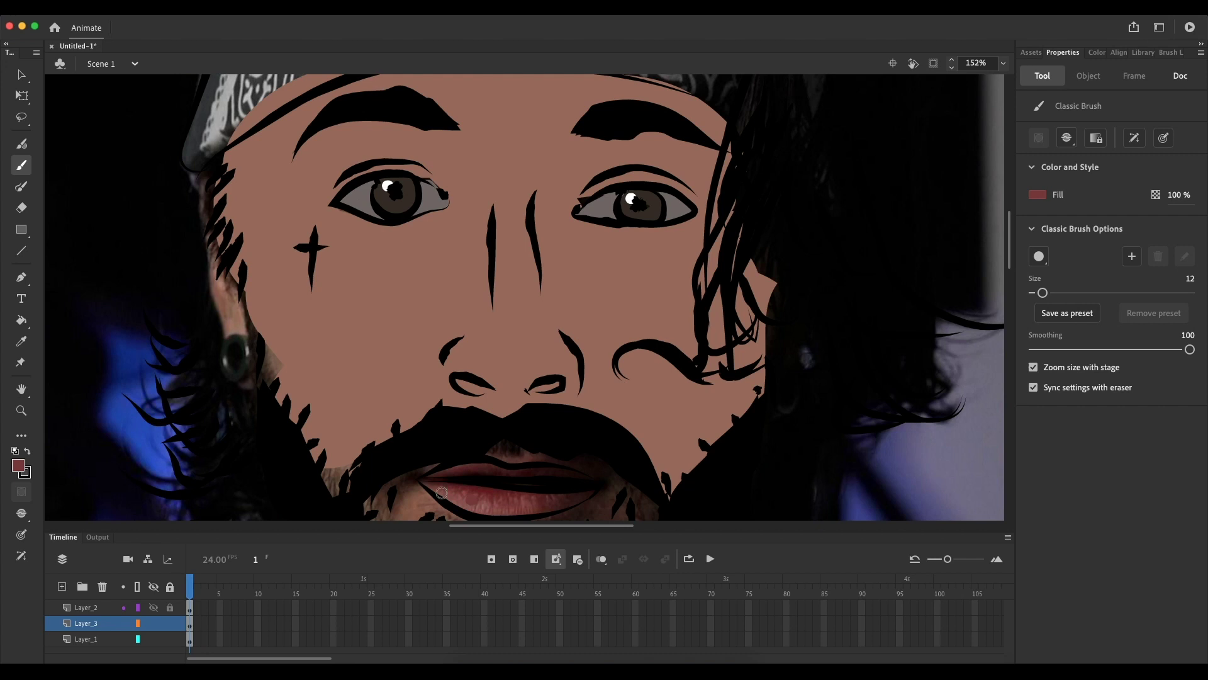
mouse_move(428, 483)
left_mouse_down()
mouse_move(507, 510)
mouse_move(569, 504)
left_mouse_up()
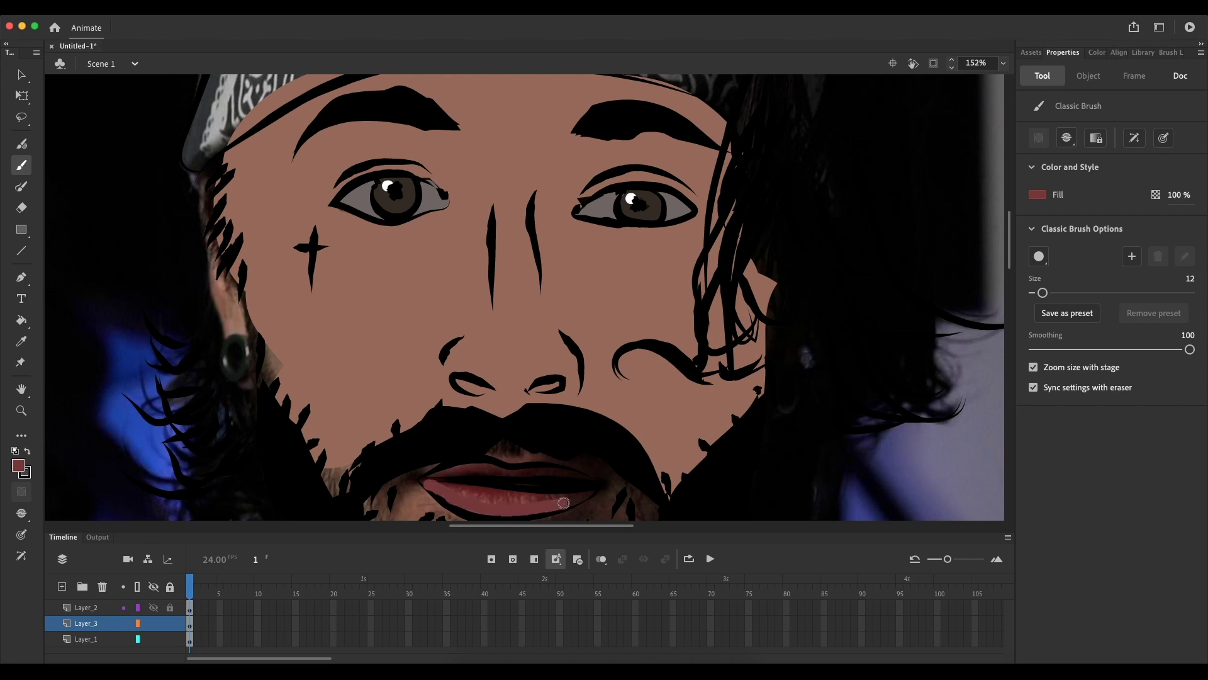
scroll(440, 377, "down", 5)
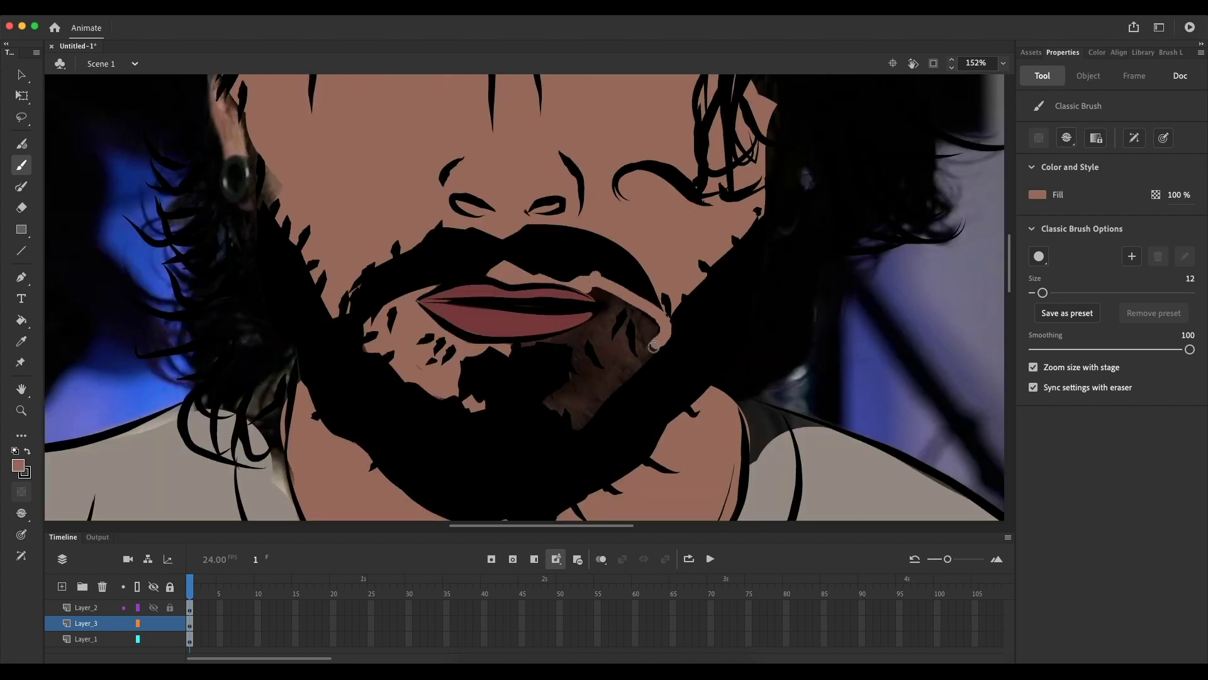
Paint the raised hand and forearm in the skin tone with the Classic Brush at size 51.
scroll(351, 312, "down", 5)
scroll(508, 288, "down", 5)
scroll(508, 288, "down", 5)
key("bracketright")
key("bracketright")
key("bracketright")
mouse_move(189, 402)
left_mouse_down()
mouse_move(170, 440)
mouse_move(220, 409)
mouse_move(231, 480)
left_mouse_up()
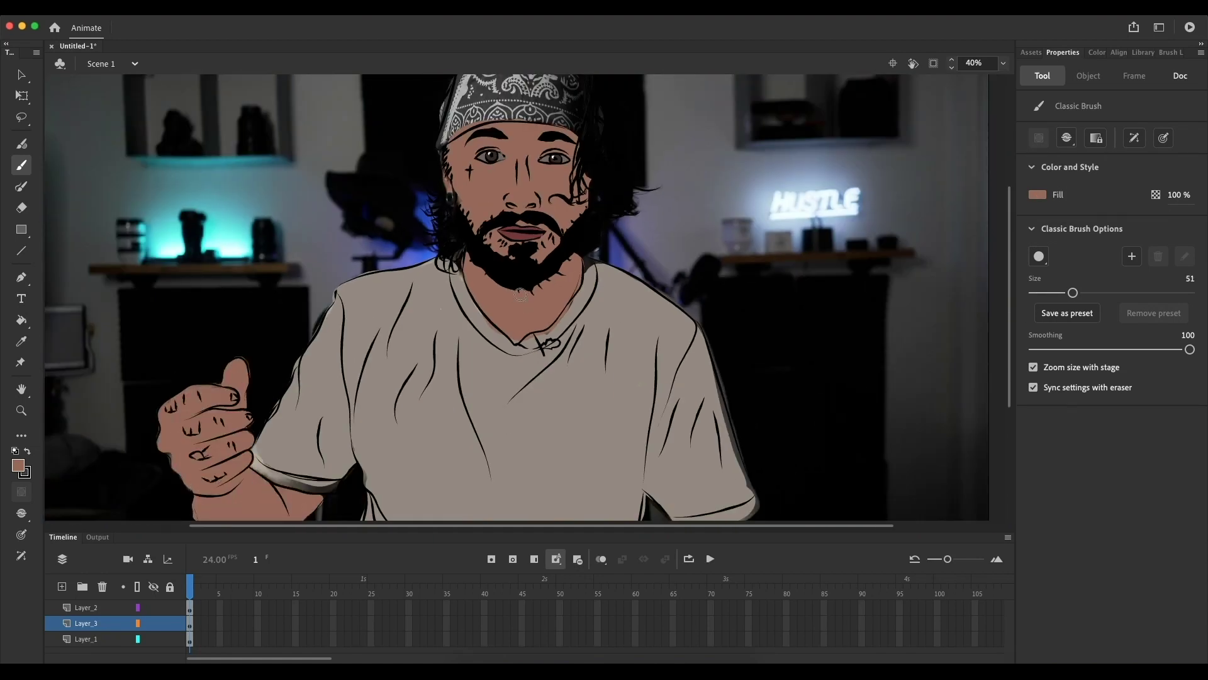
scroll(497, 214, "up", 1)
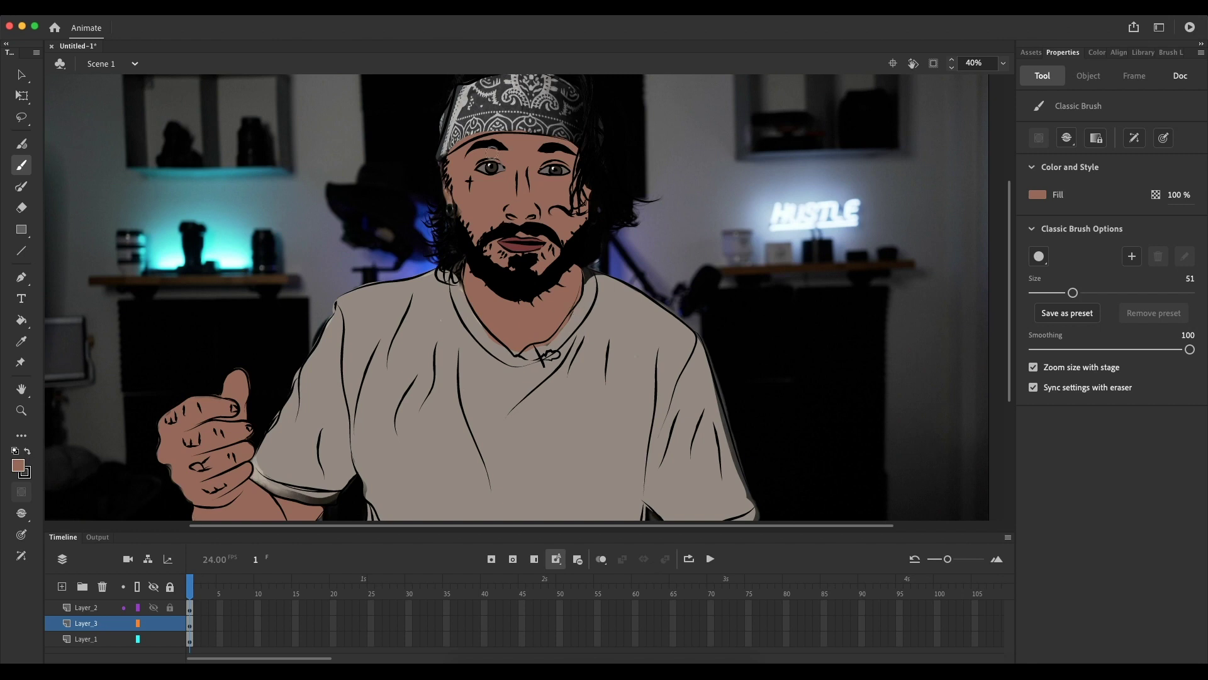
Export the entire movie as a 3840 by 2160 QuickTime video, ignoring the stage color to generate an alpha channel.
left_click(88, 13)
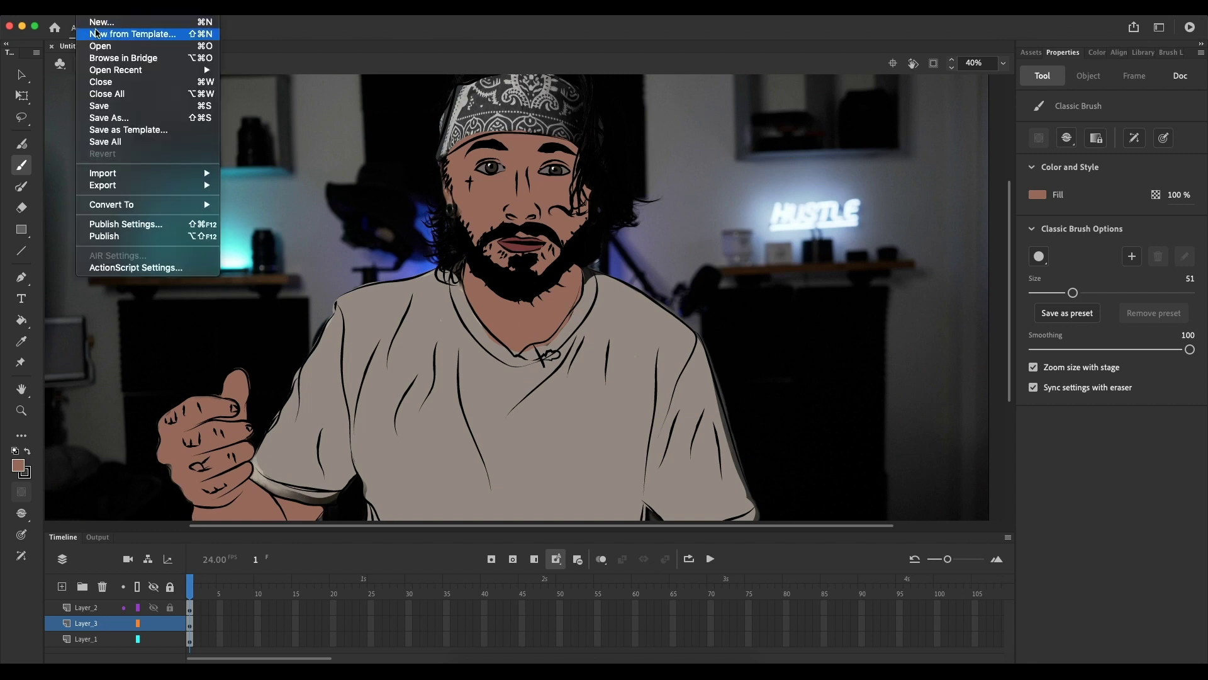
mouse_move(129, 185)
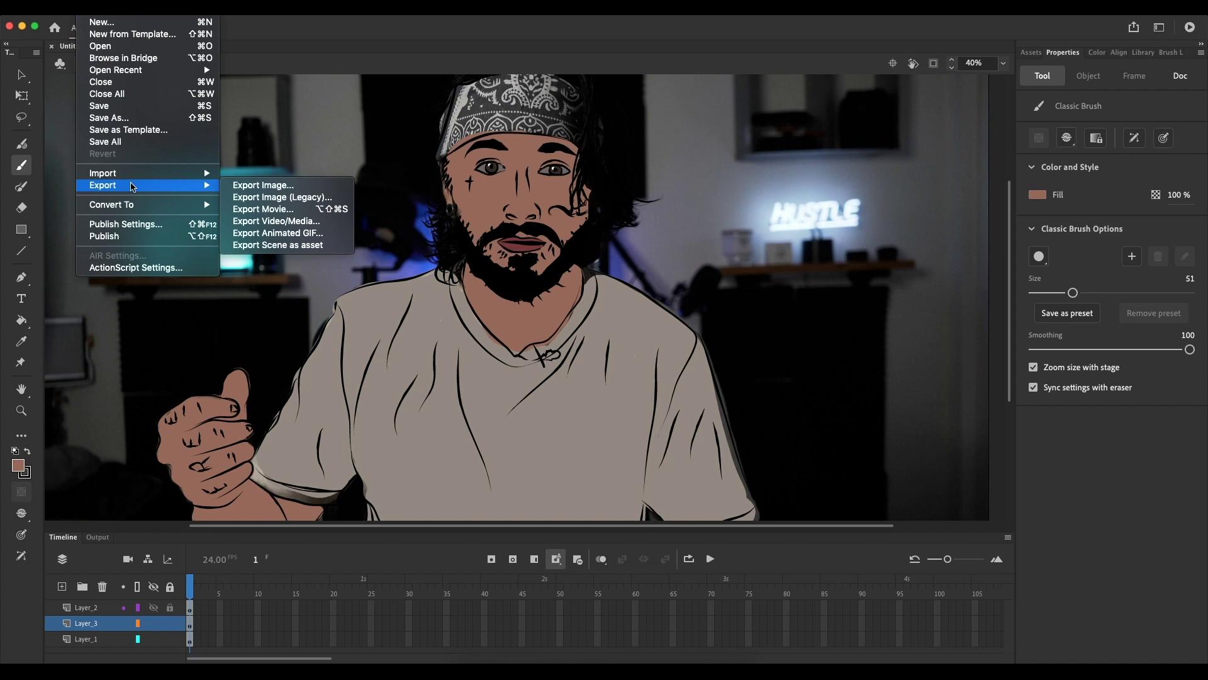
left_click(280, 220)
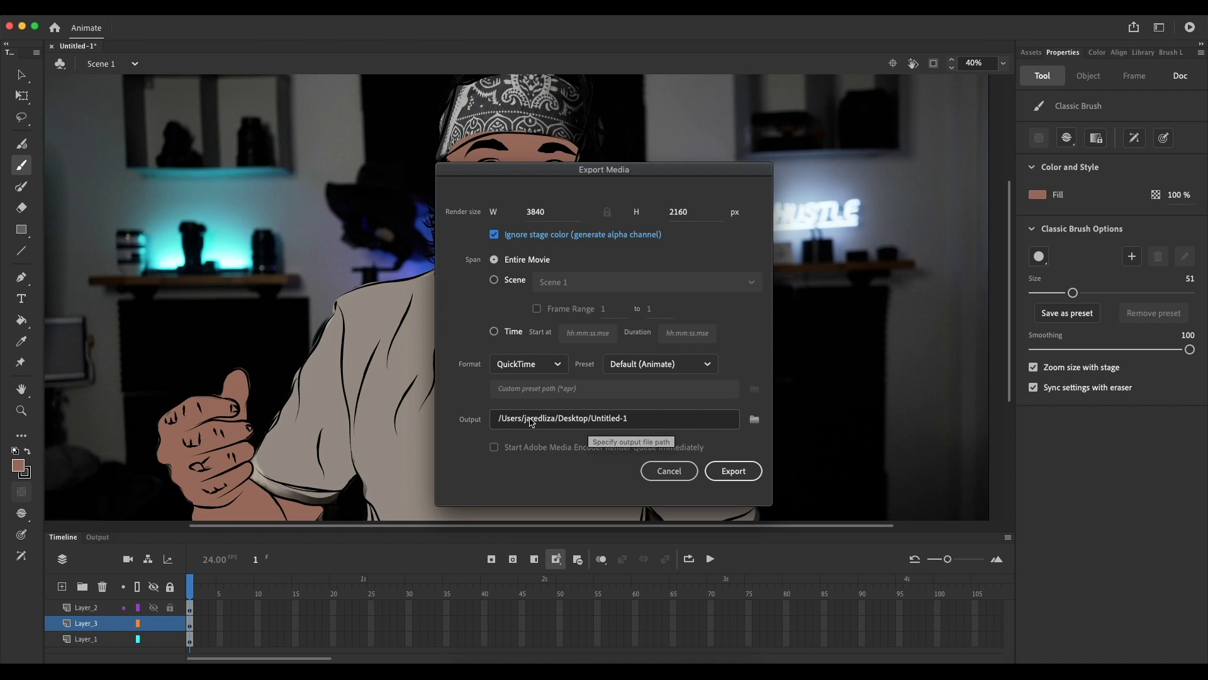
left_click(732, 469)
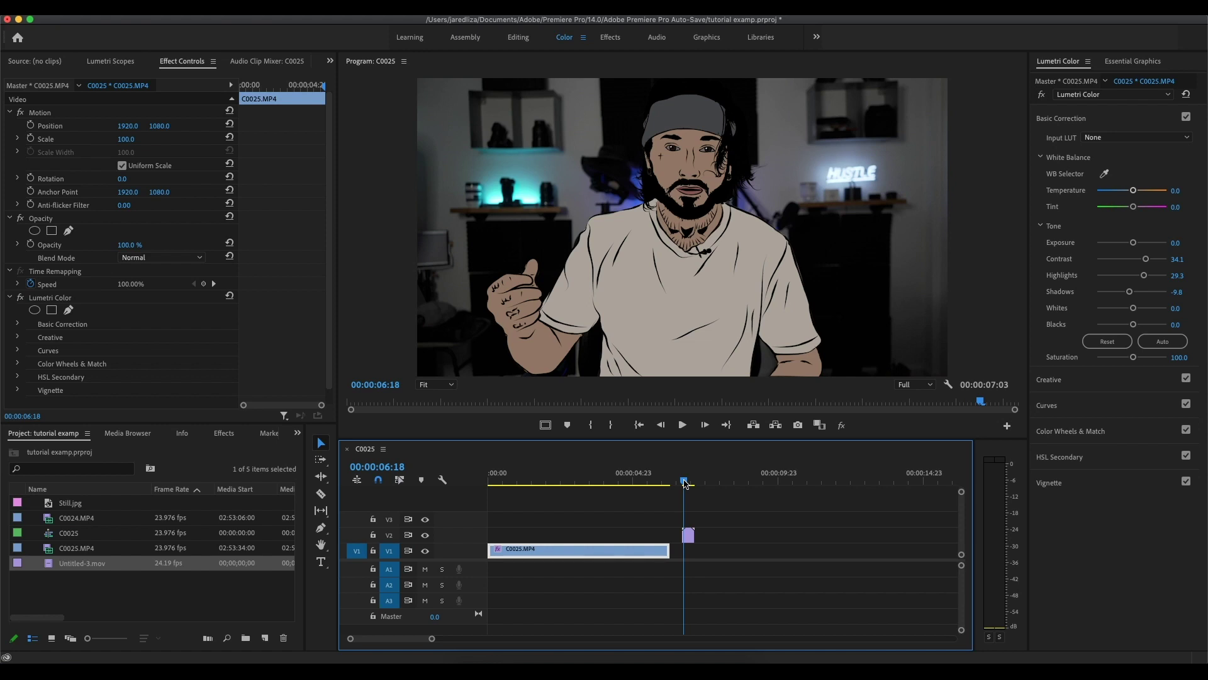
In Premiere Pro, move the Untitled-3.mov cartoon clip on V2 to start at 00:00:01:19 above the C0025.MP4 footage.
left_click_drag(684, 482, 540, 516)
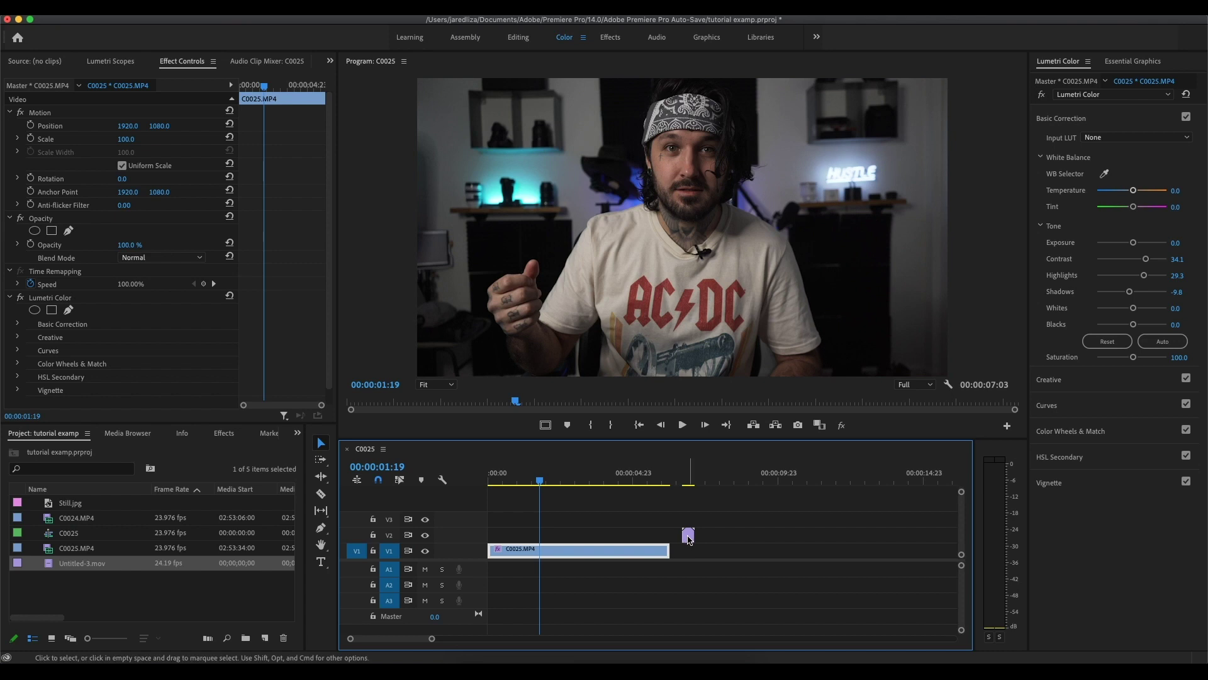
left_click_drag(689, 540, 582, 536)
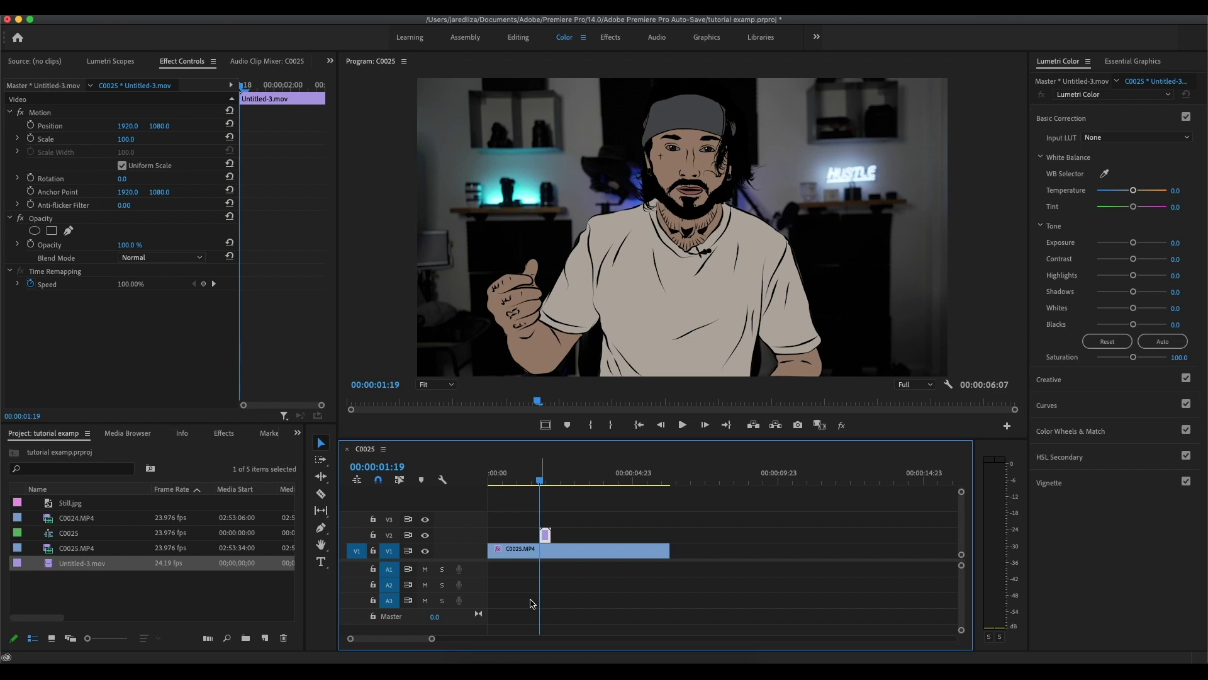
key("equal")
key("equal")
key("equal")
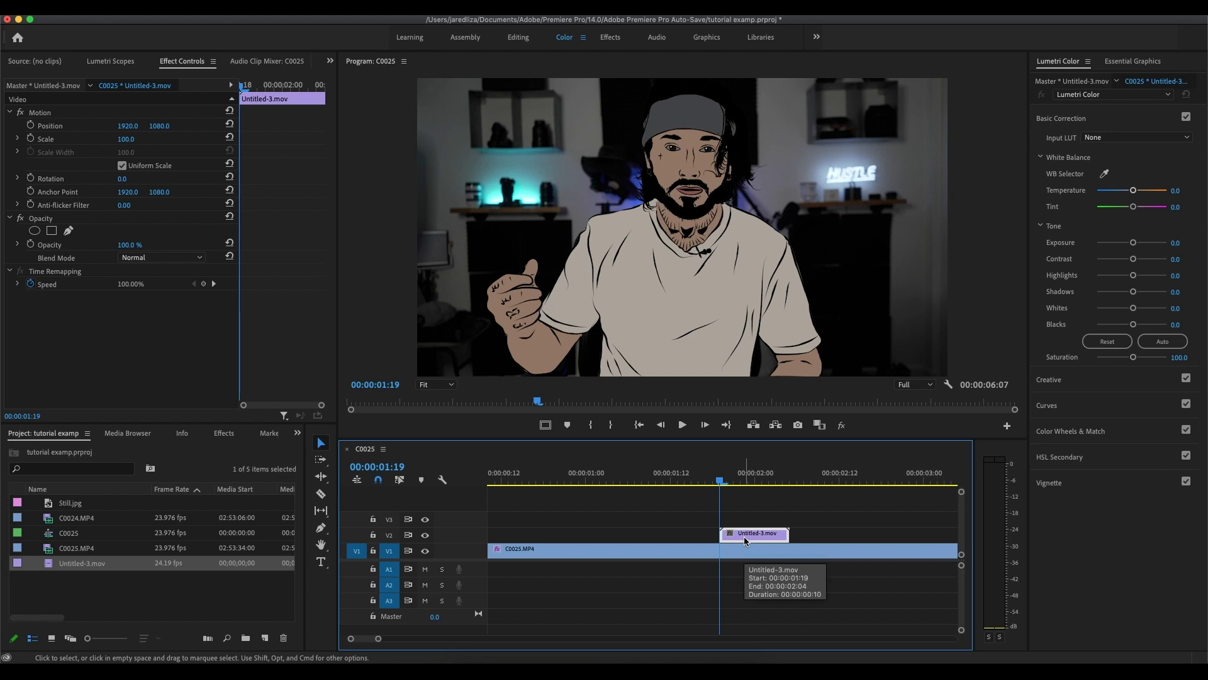
Add a rectangular opacity mask to the cartoon clip and stretch its four corners to enclose the whole figure.
left_click(52, 231)
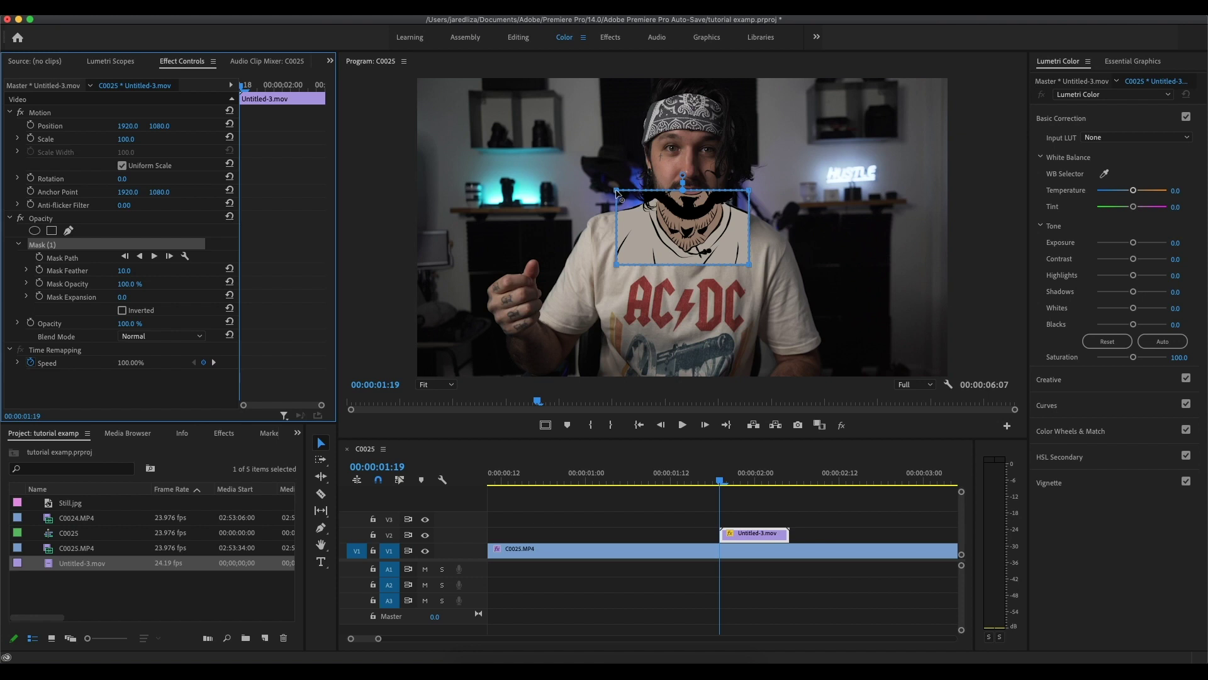
left_click_drag(618, 191, 460, 182)
left_click_drag(749, 190, 957, 162)
left_click_drag(459, 94, 445, 80)
left_click_drag(957, 162, 920, 84)
left_click_drag(617, 264, 449, 372)
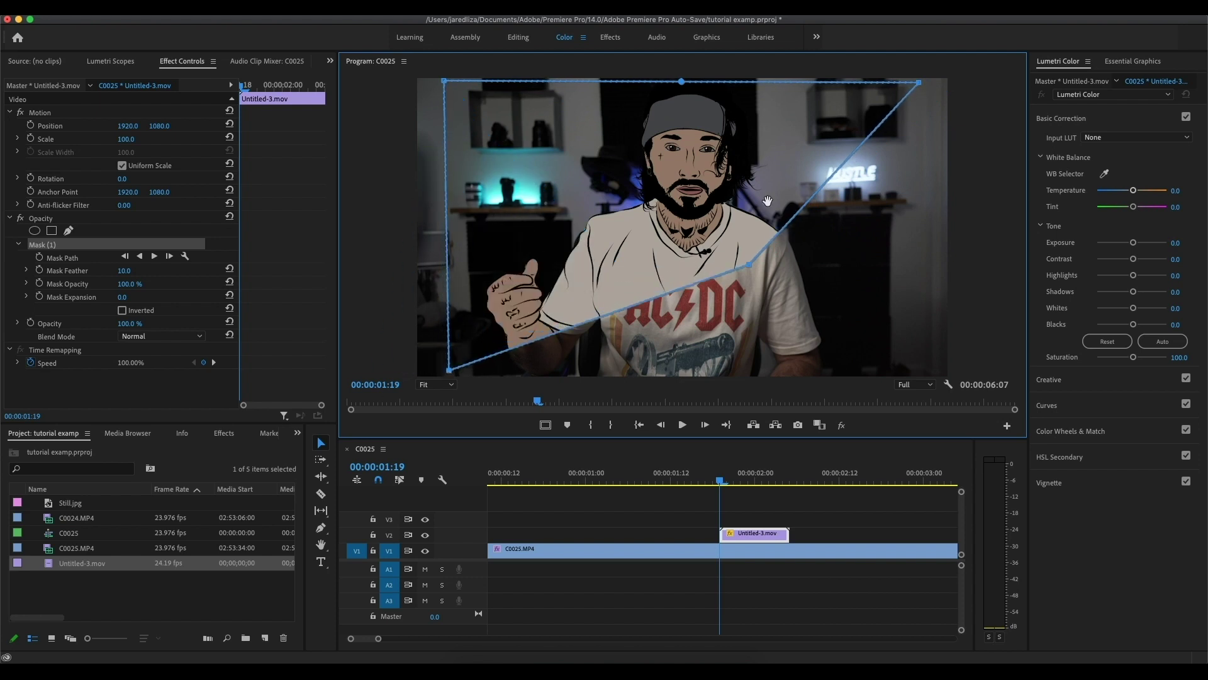
left_click_drag(749, 264, 925, 374)
Start Mask Path keyframing at the clip's first frame, 00:00:01:19, and shift the mask down to the frame's lower edge, hiding nearly all the cartoon.
key("Right")
key("Right")
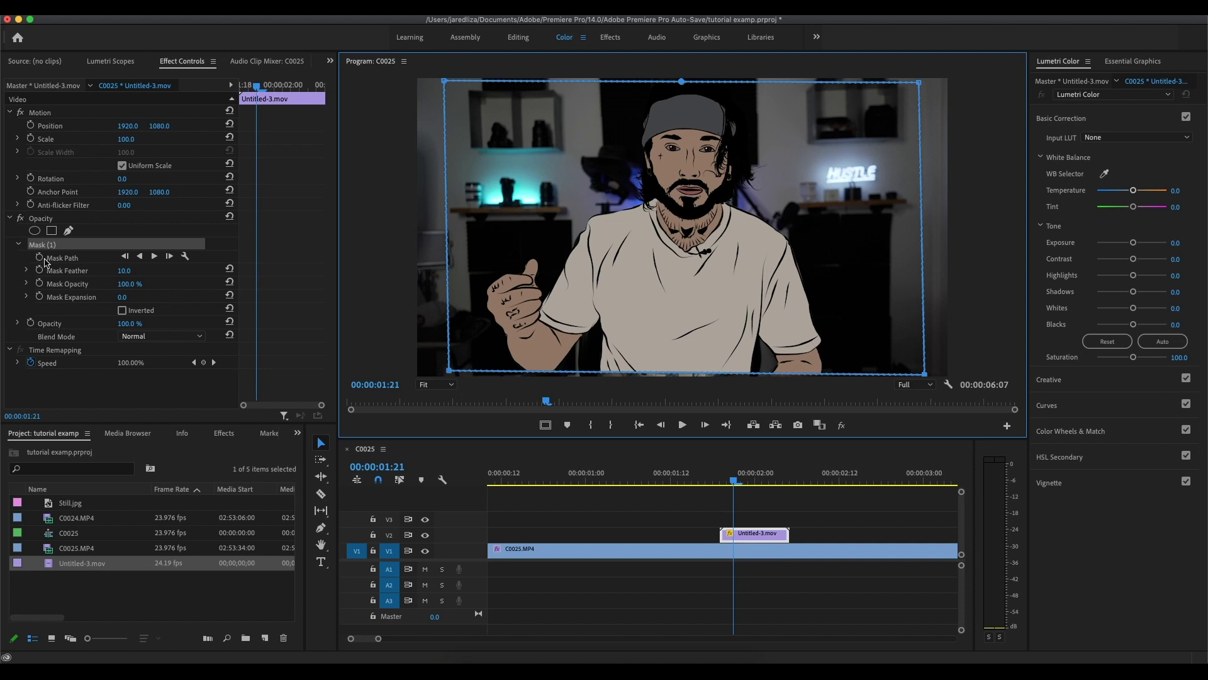
left_click(721, 477)
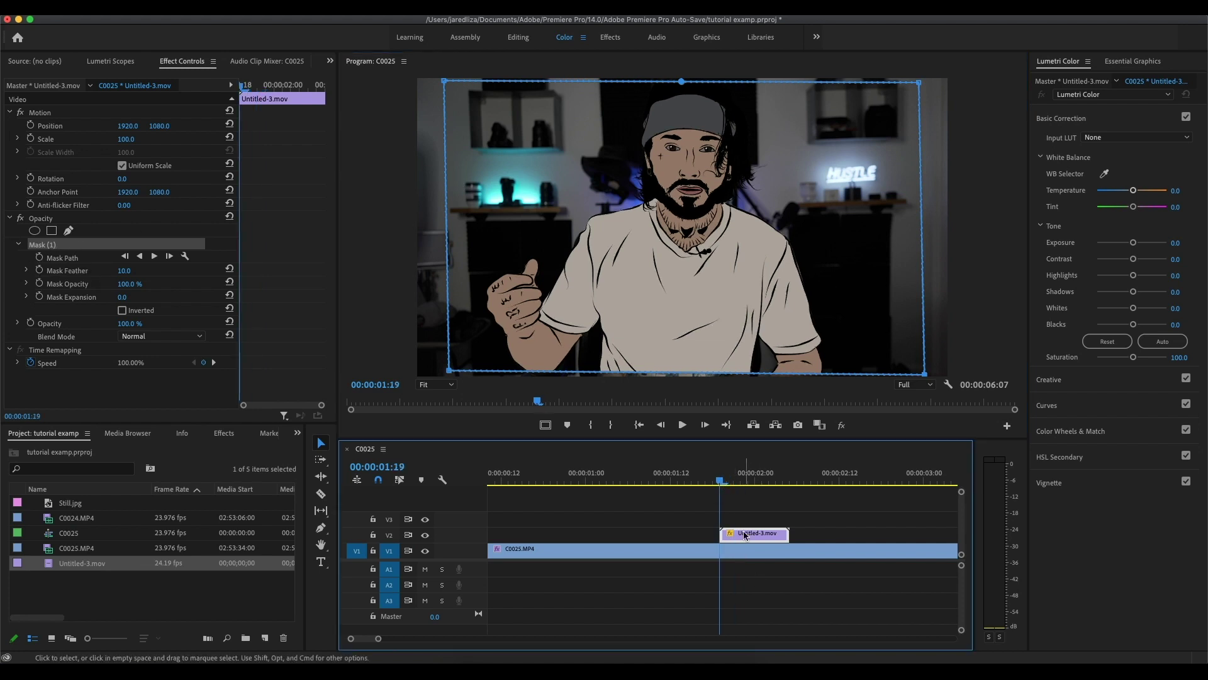
left_click(39, 257)
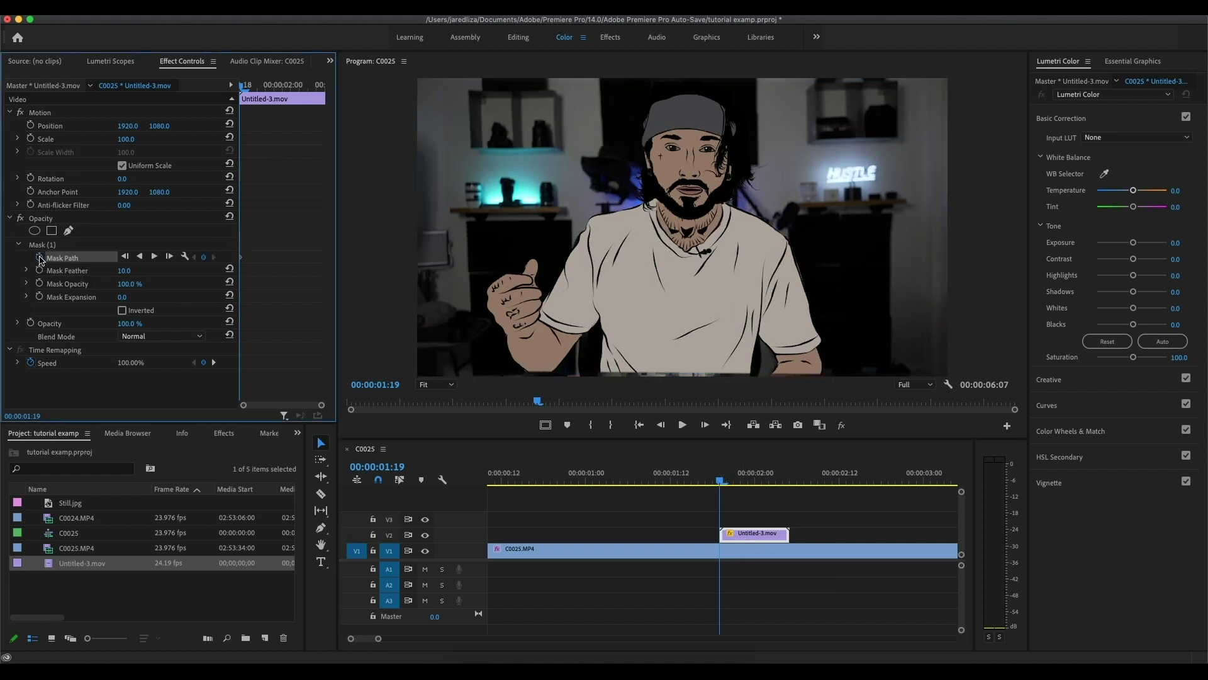
left_click(49, 247)
left_click_drag(689, 120, 692, 321)
left_click_drag(707, 380, 695, 403)
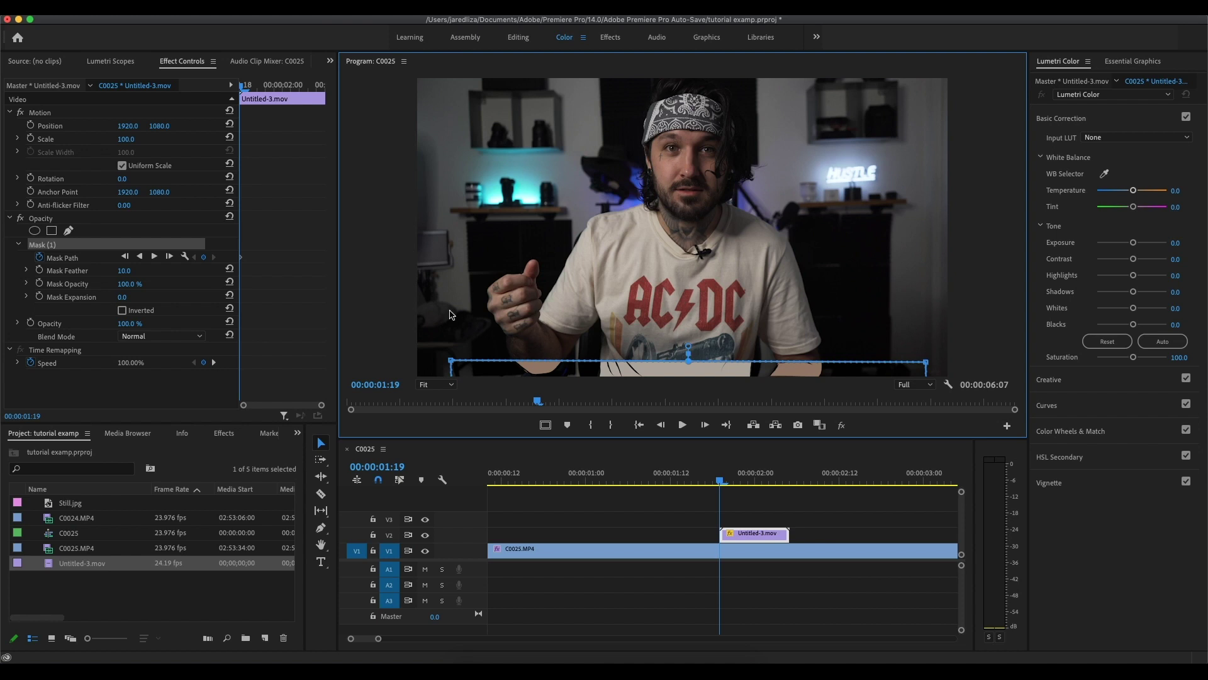
At the cartoon clip's last frame, 00:00:02:04, move the mask up and extend its lower corners to cover the whole figure.
left_click_drag(721, 483, 788, 486)
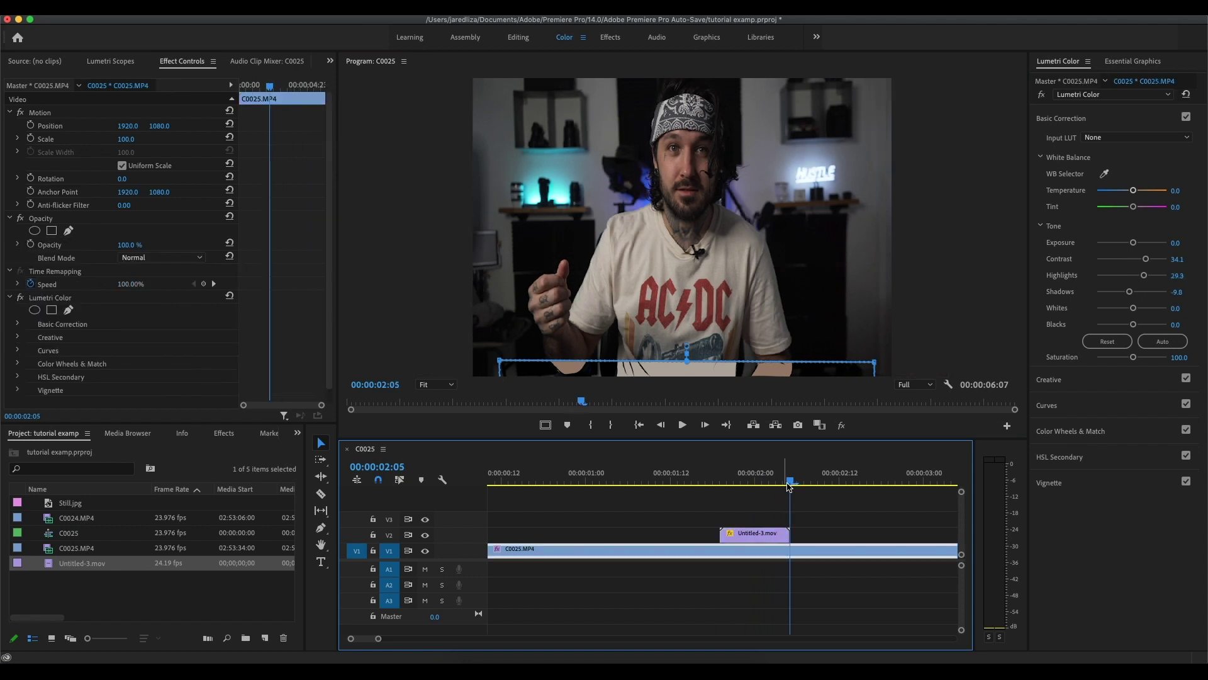
left_click(769, 536)
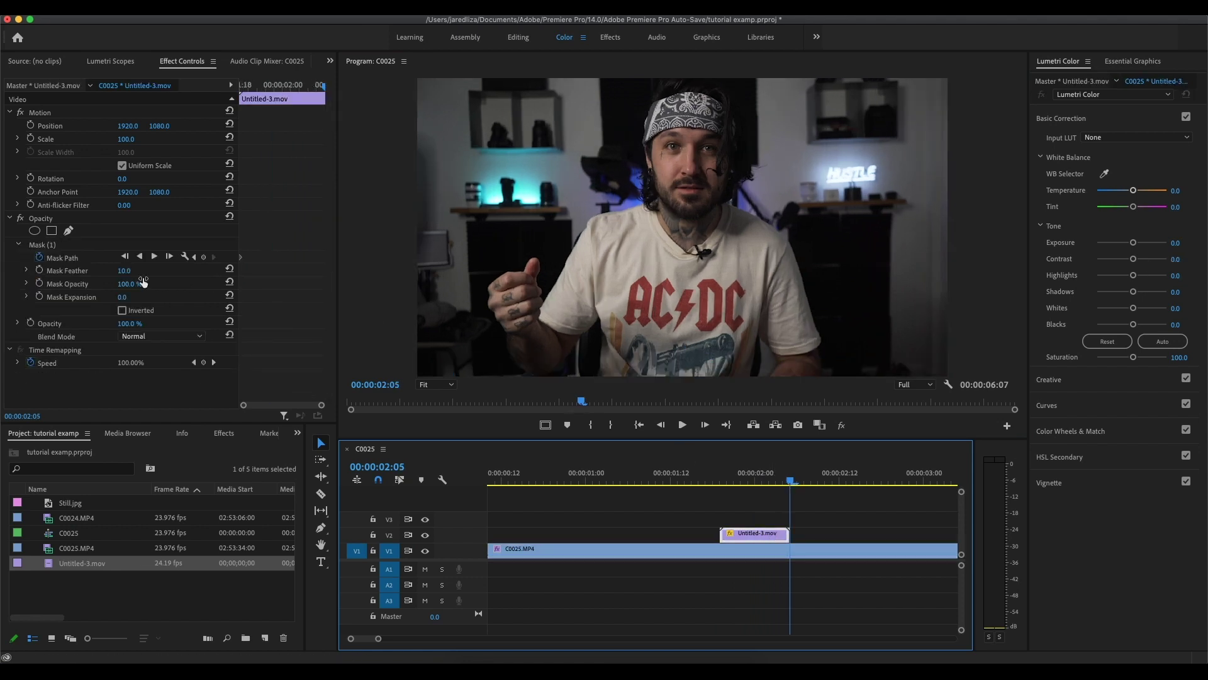
left_click(60, 246)
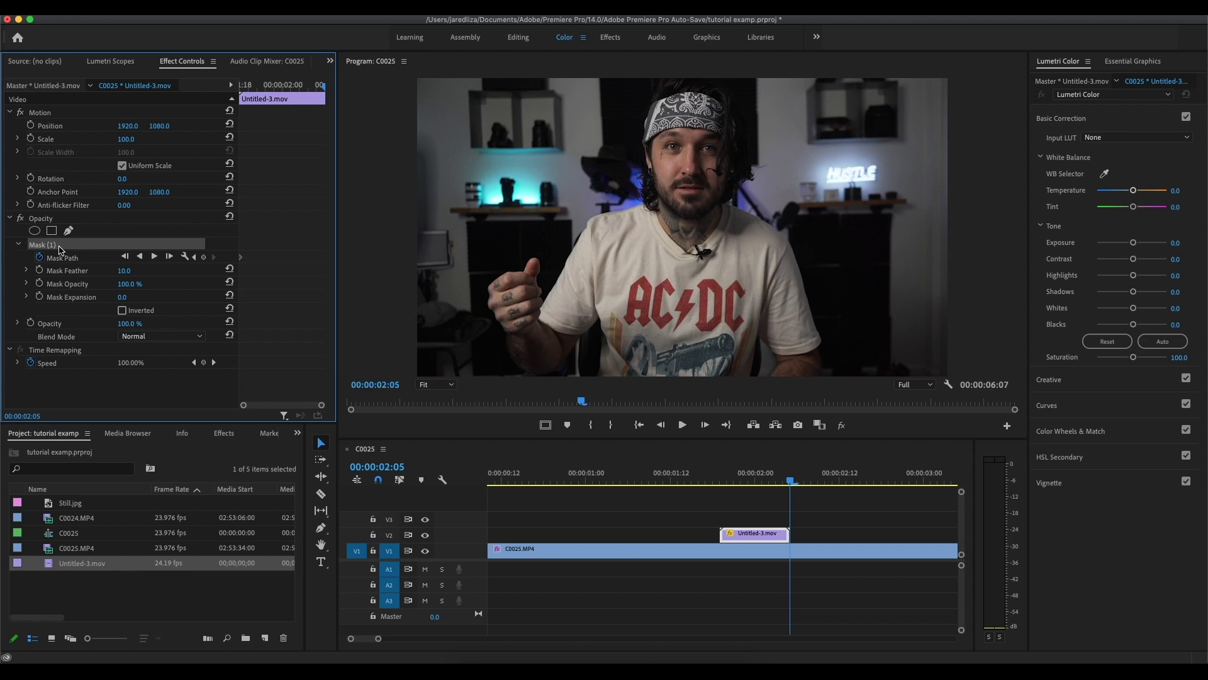
key("Left")
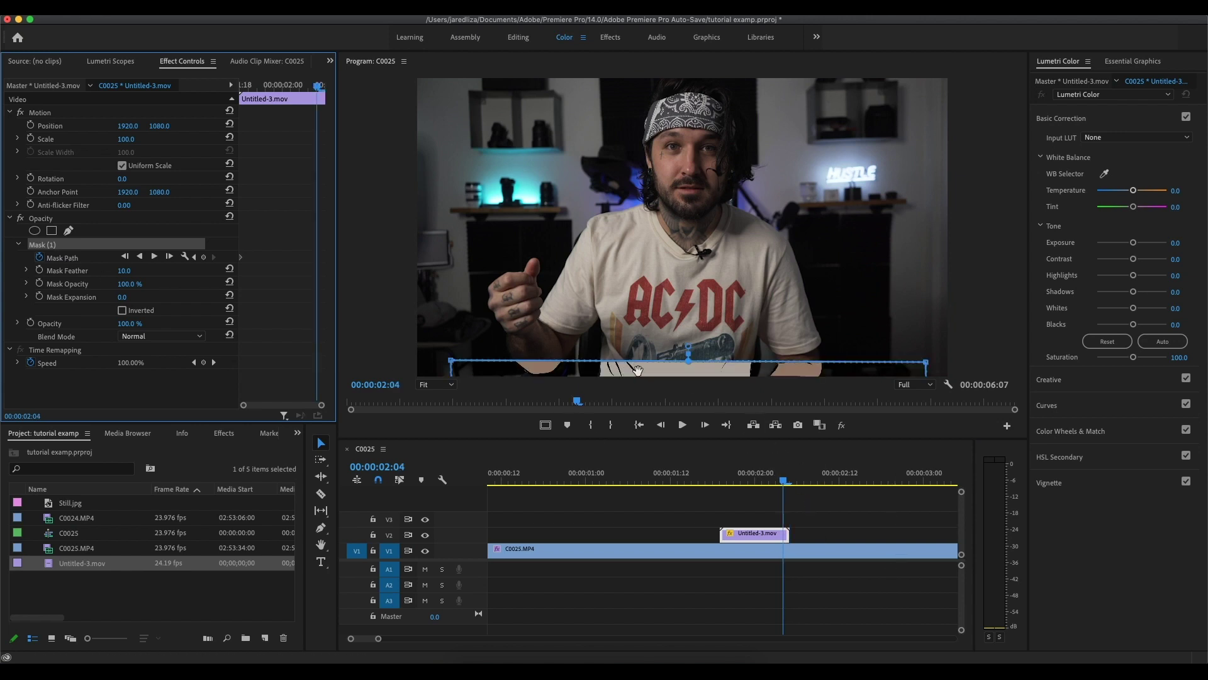
left_click_drag(686, 372, 689, 69)
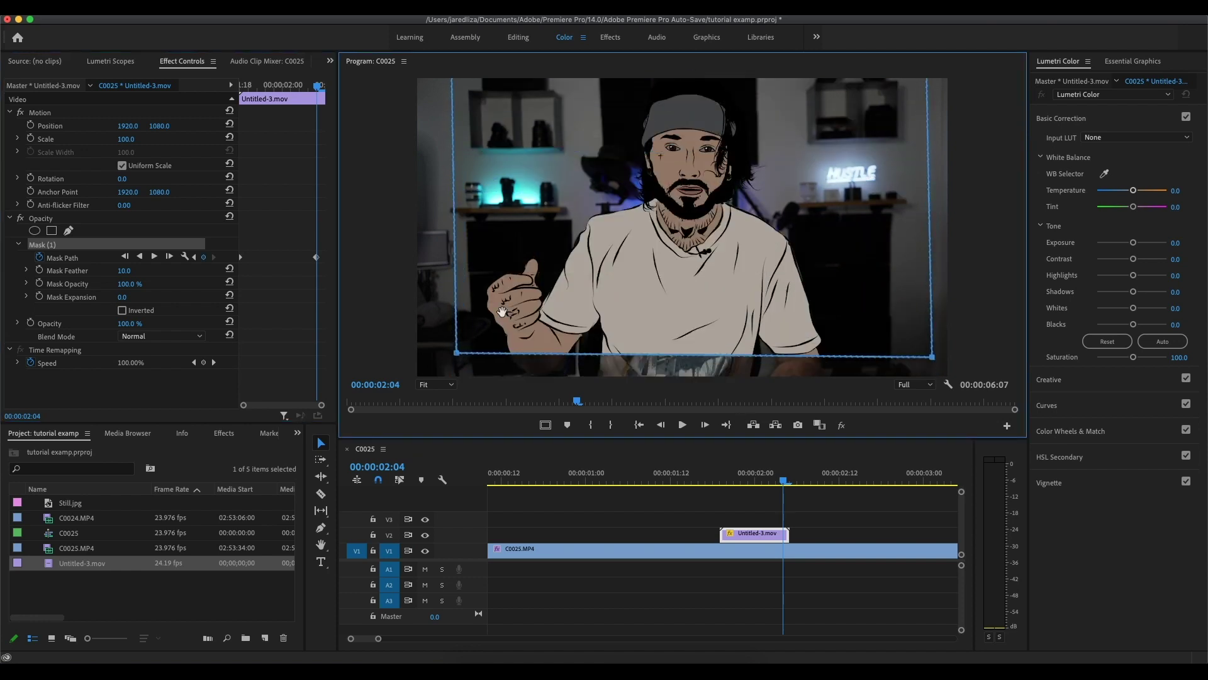
left_click_drag(457, 353, 772, 365)
left_click_drag(932, 357, 930, 375)
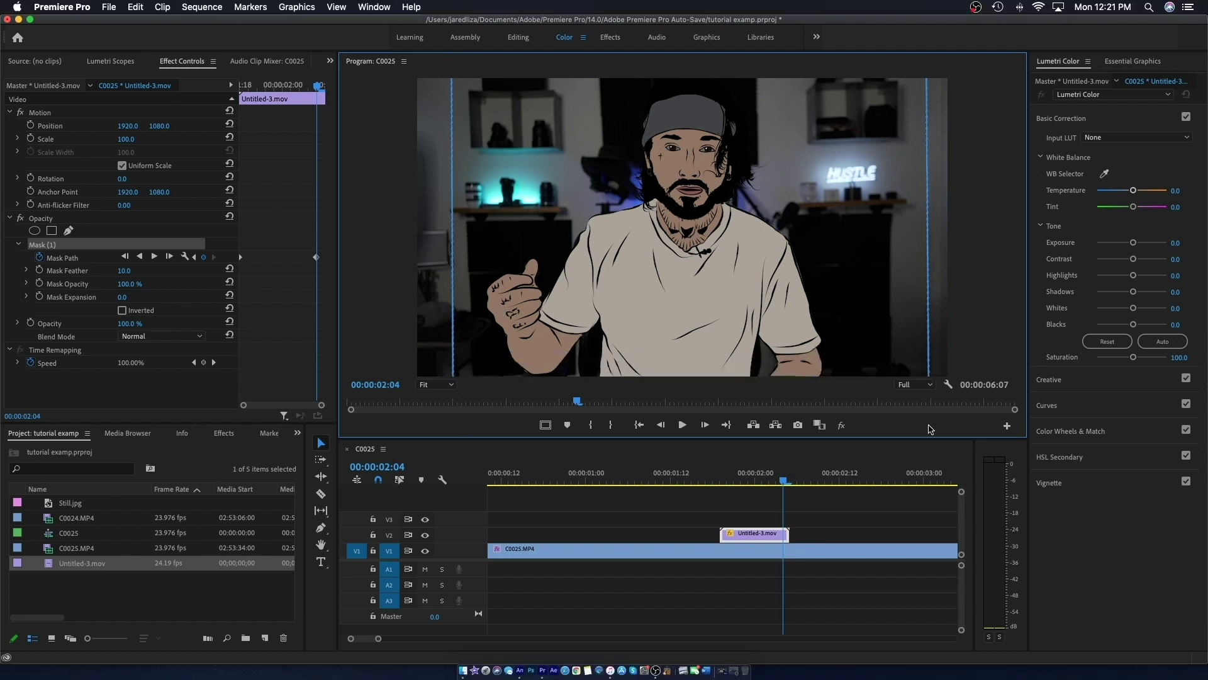